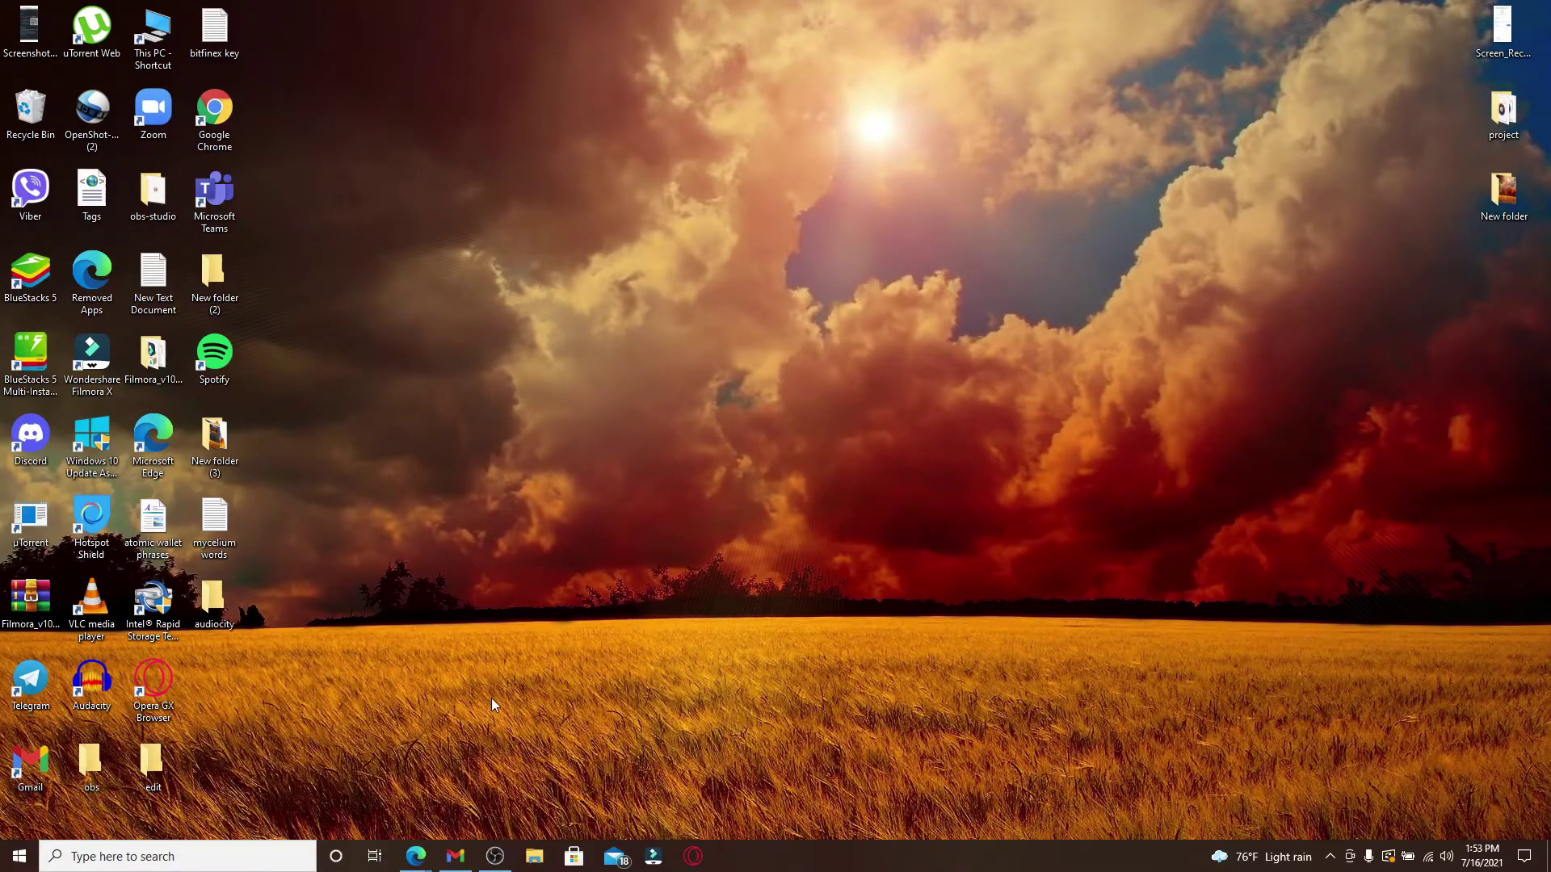
# Step: Launch Edge, open Gmail by typing 'mail', then open Manage your Google Account from the avatar menu
pyautogui.doubleClick(152, 439)
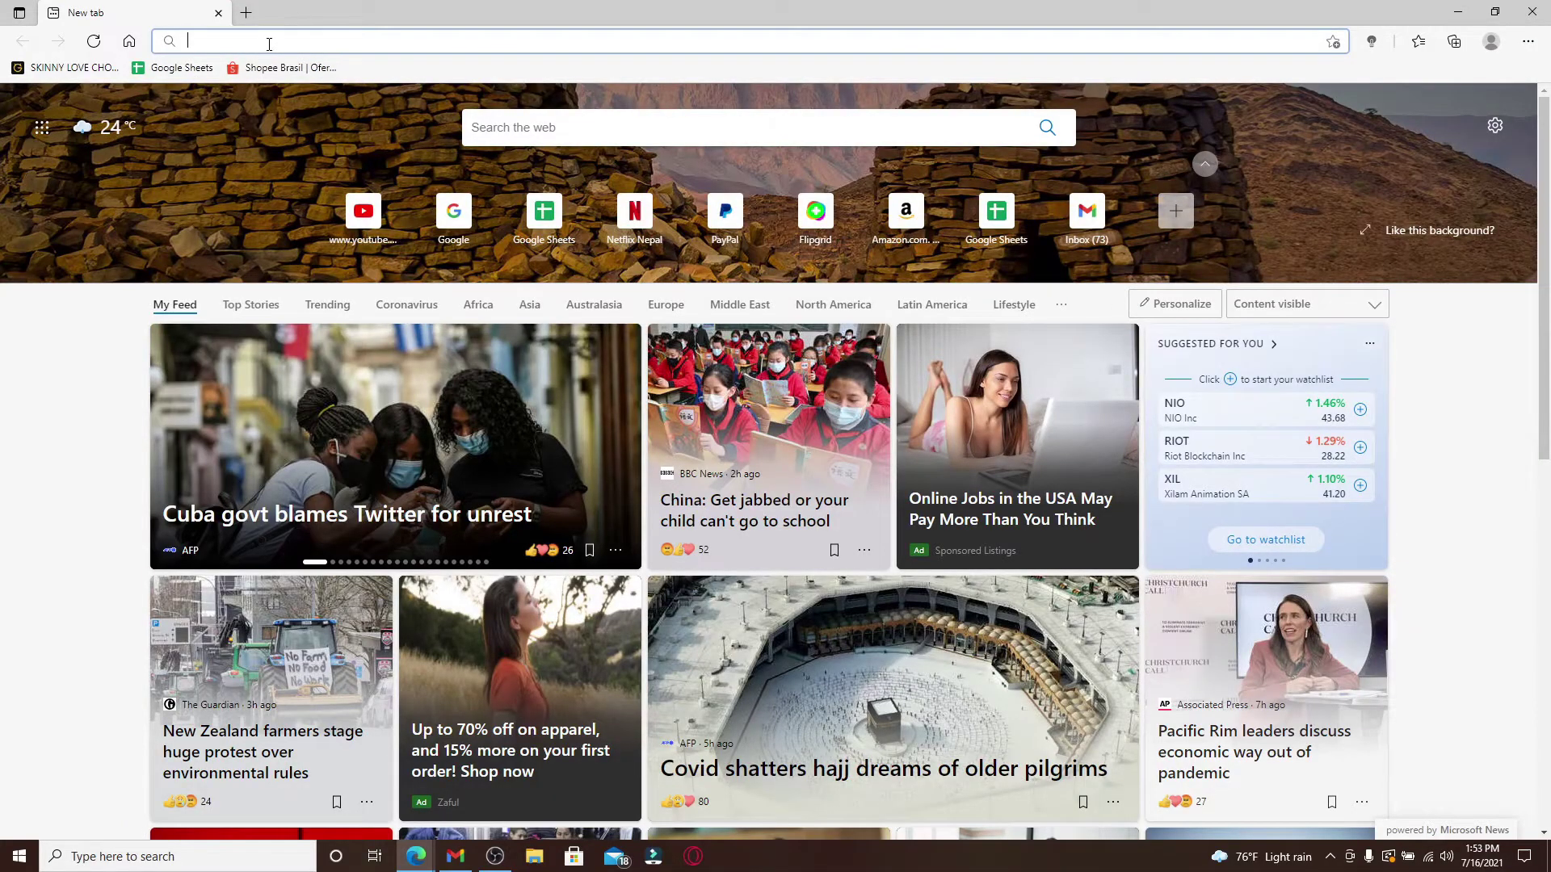
pyautogui.write('mail')
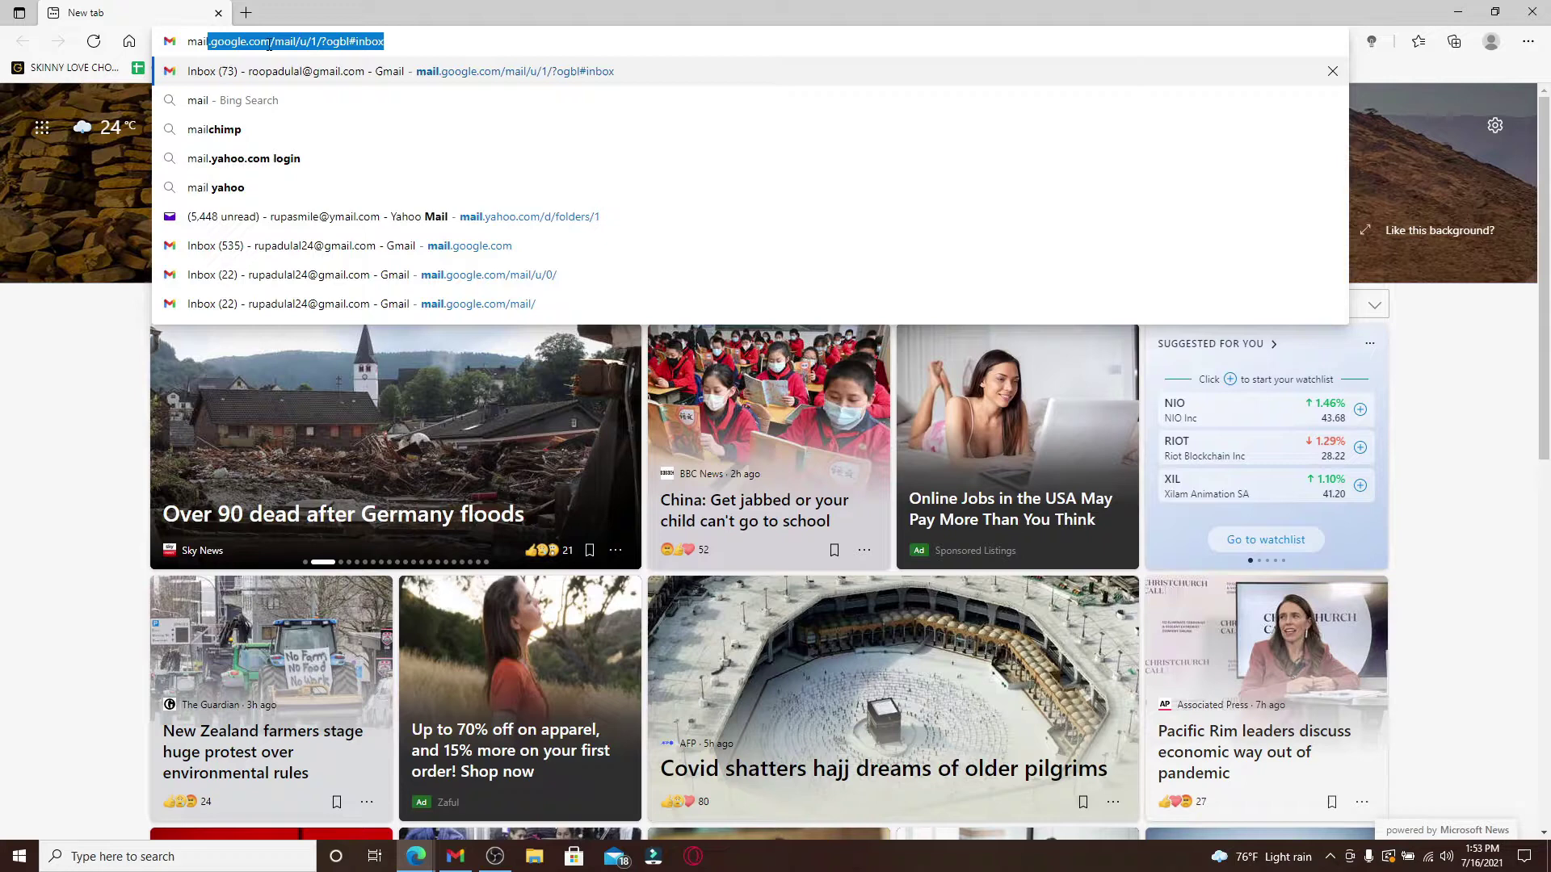
pyautogui.press('Return')
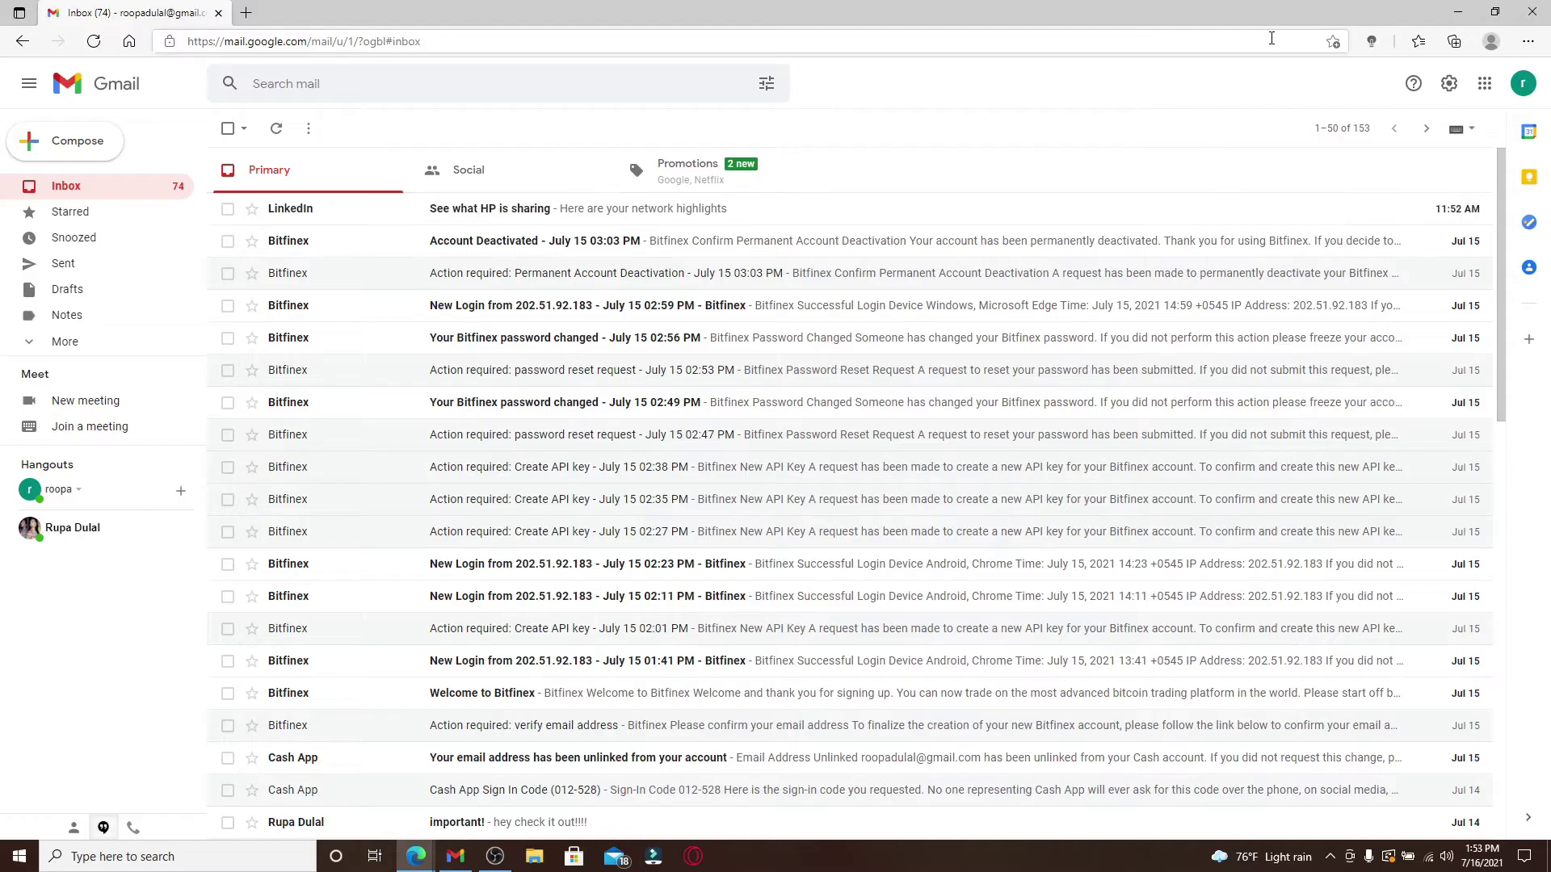
pyautogui.click(1520, 89)
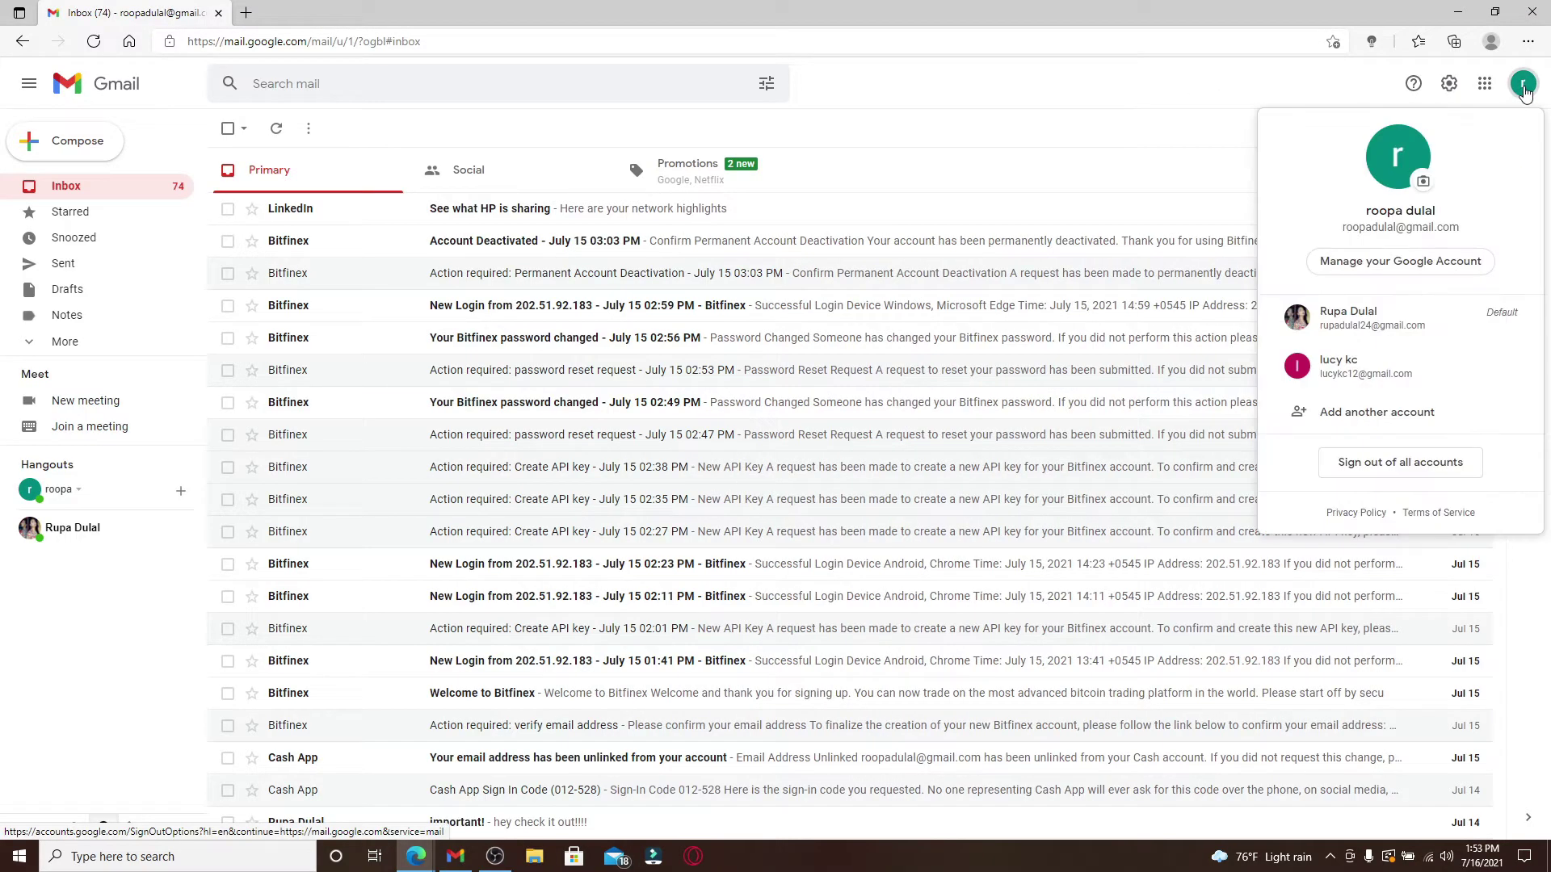
pyautogui.click(1389, 263)
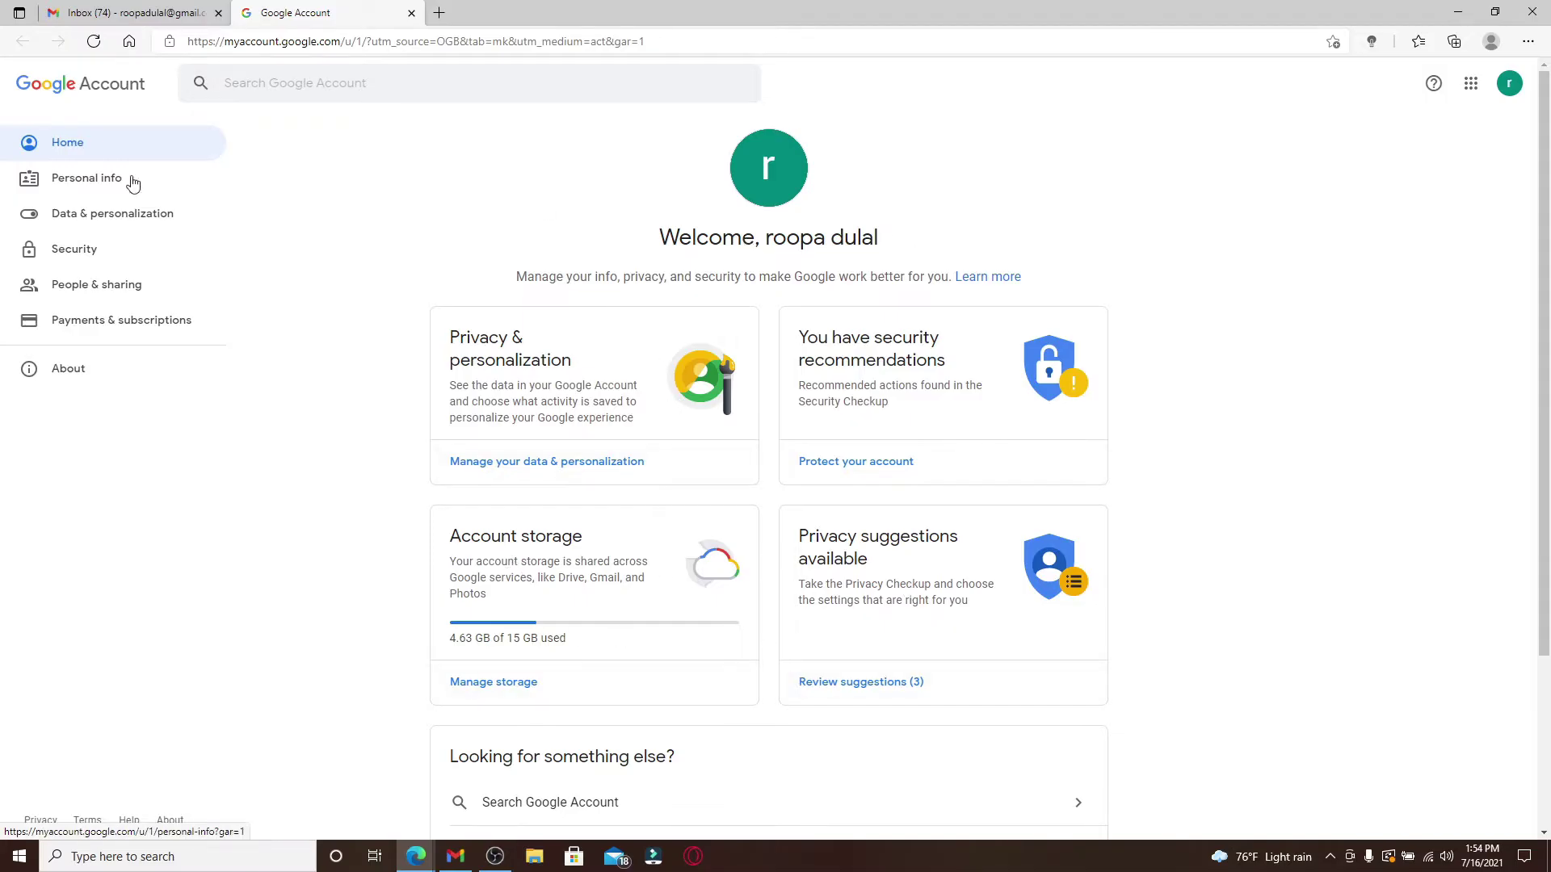
# Step: Visit the Home, Personal info, Data & personalization, Security, People & sharing and Payments pages
pyautogui.click(105, 142)
pyautogui.click(100, 178)
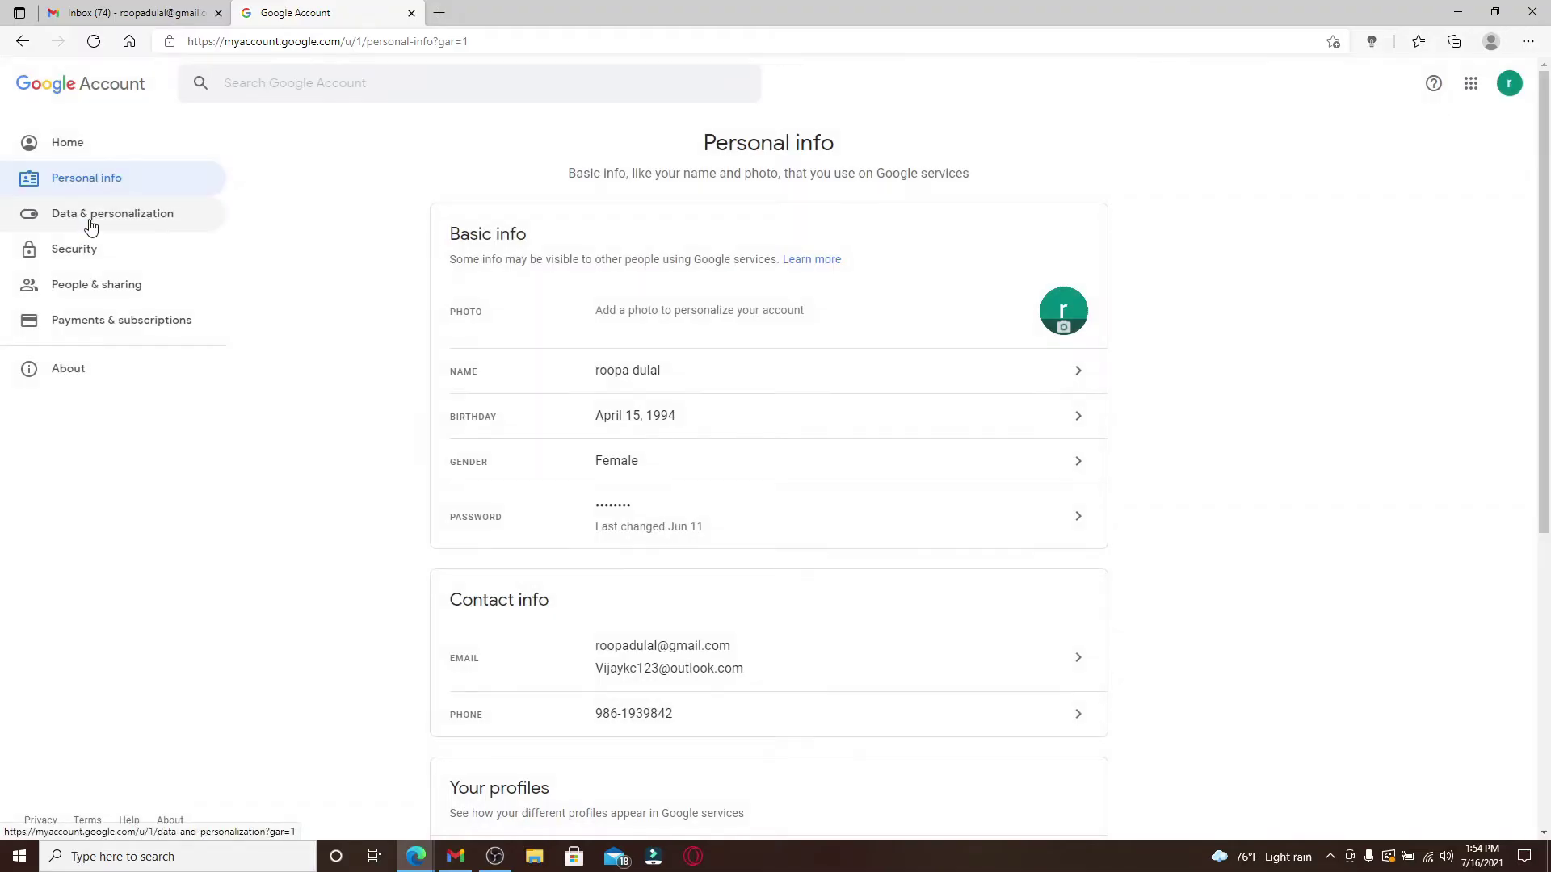
pyautogui.click(89, 220)
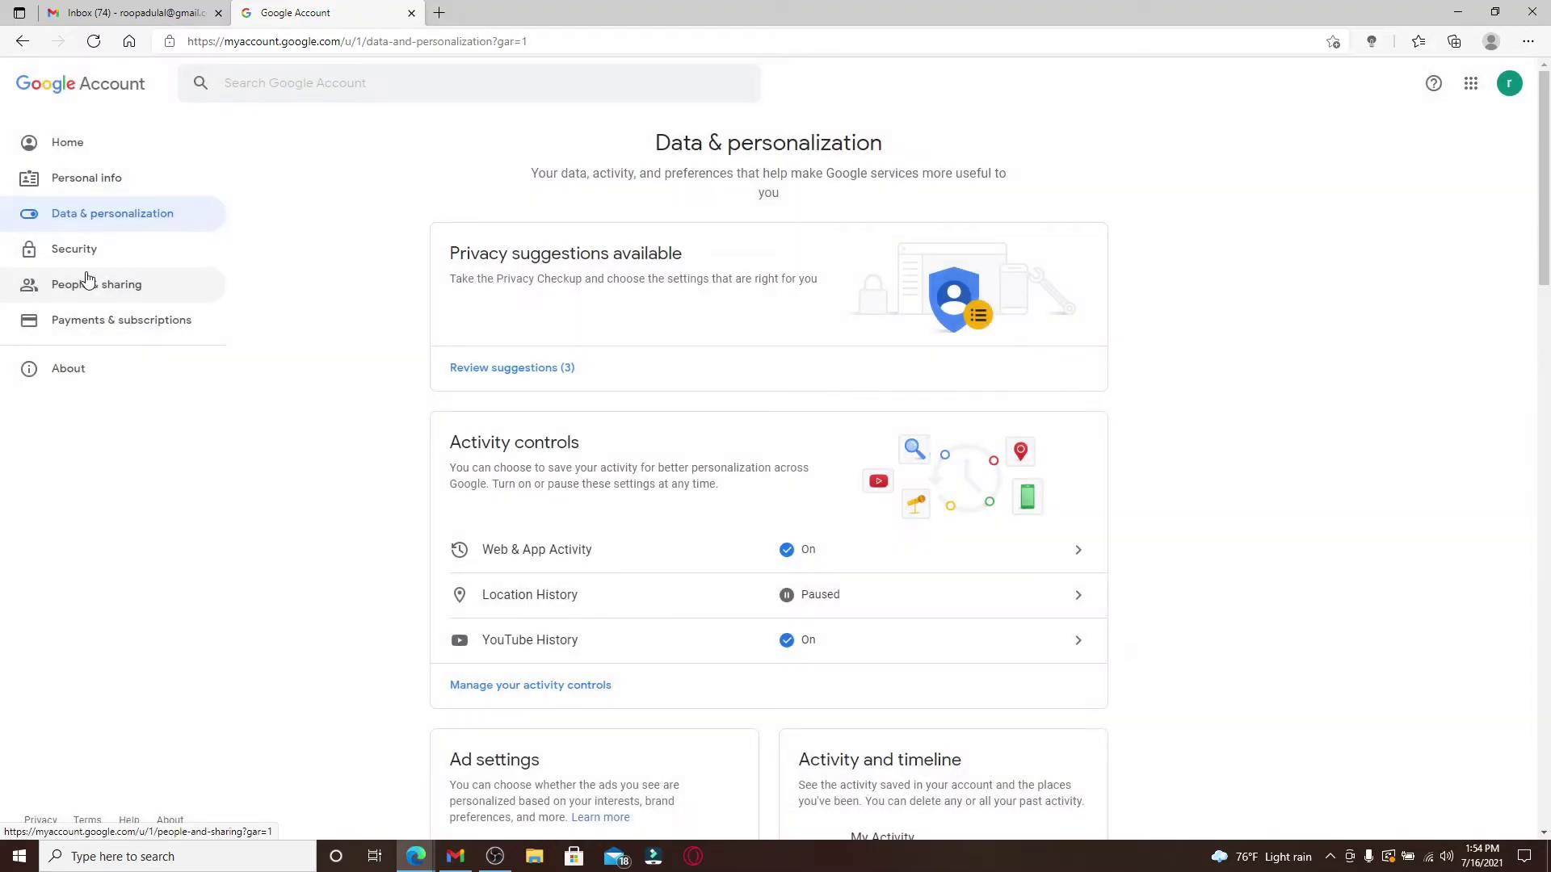
pyautogui.click(88, 256)
pyautogui.click(90, 284)
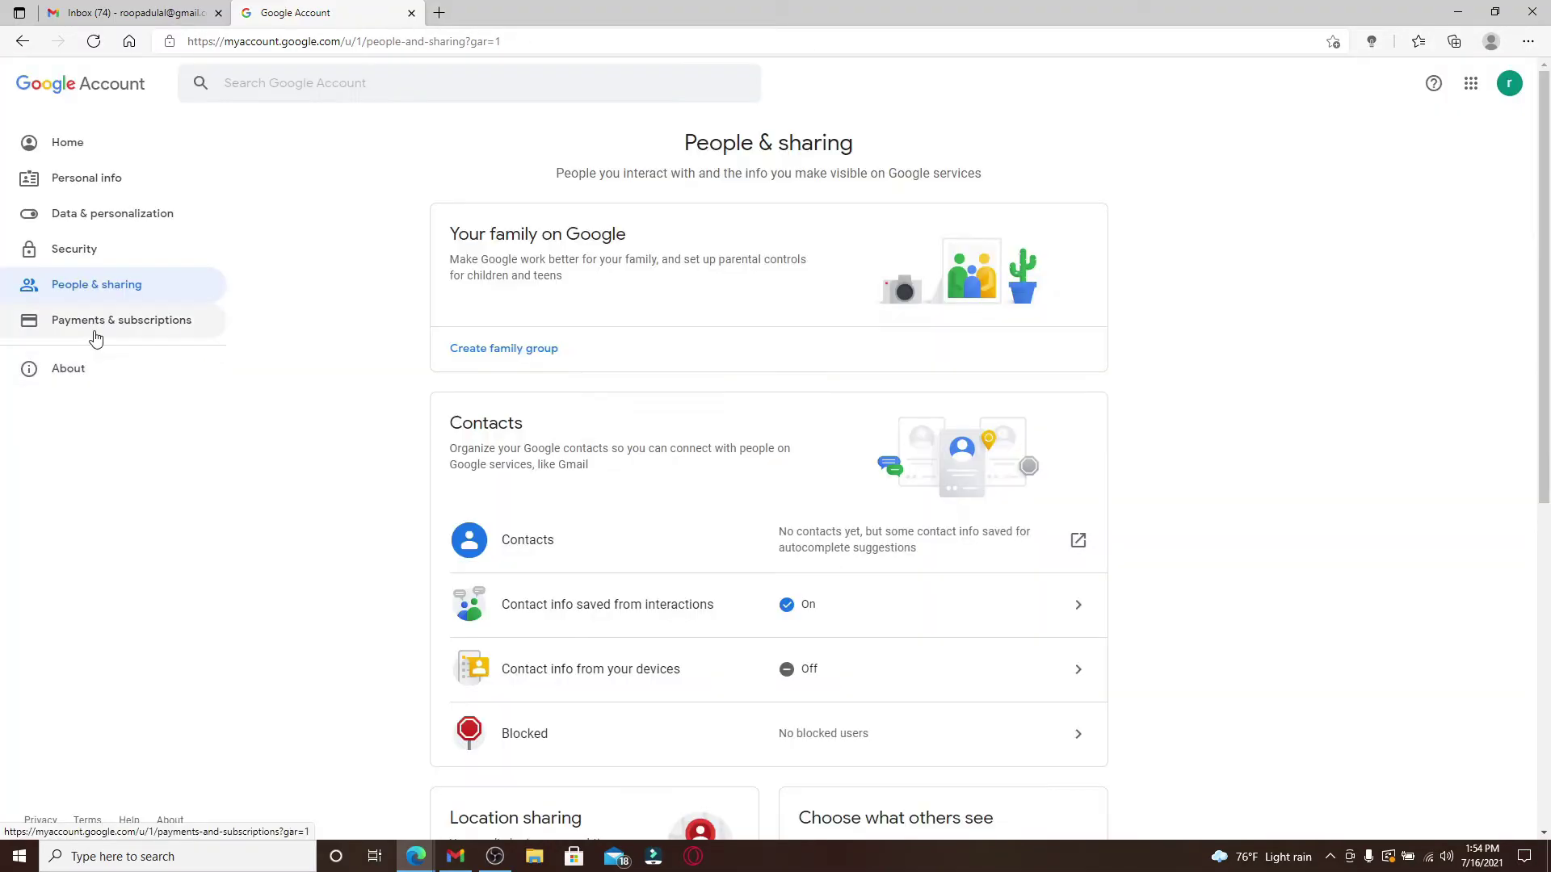
pyautogui.click(93, 331)
pyautogui.click(113, 183)
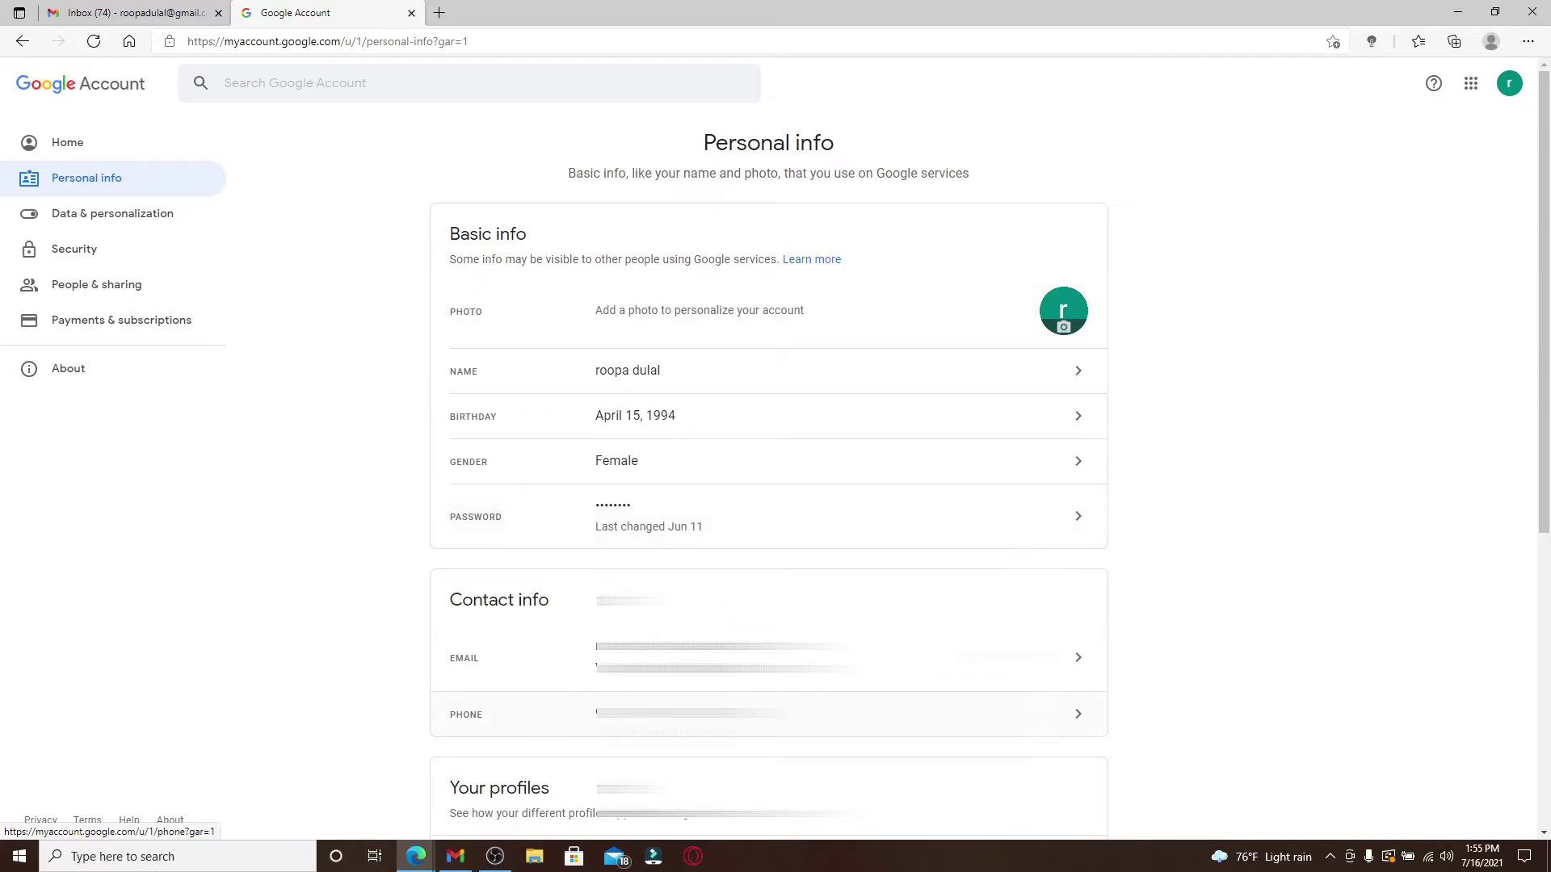
# Step: Scroll through Data & personalization and the Security page, then go back one view
pyautogui.click(134, 225)
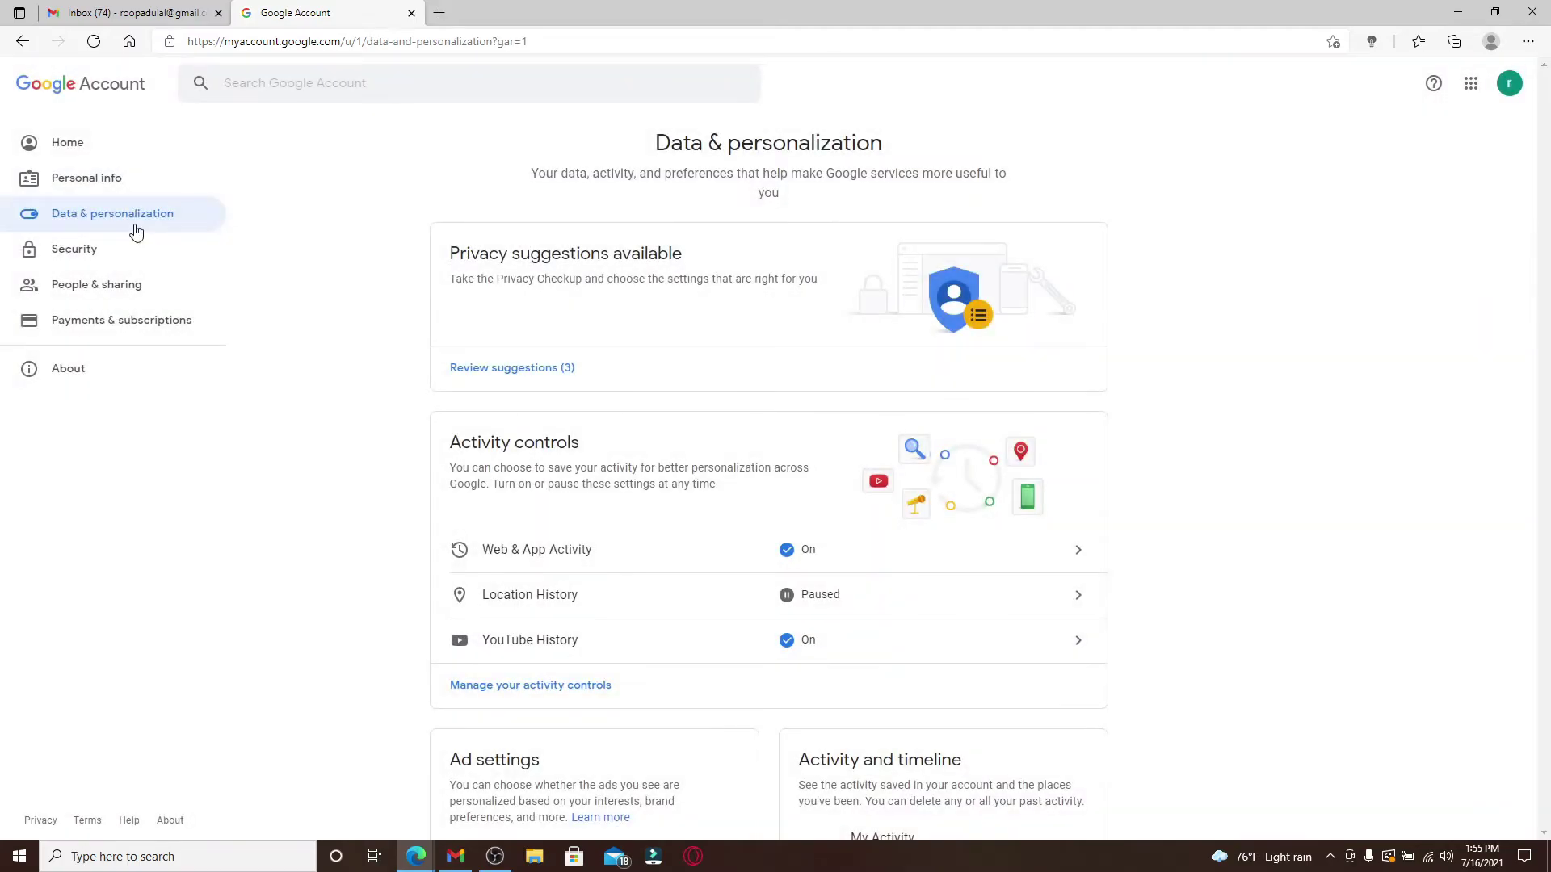
pyautogui.scroll(-5, 658, 448)
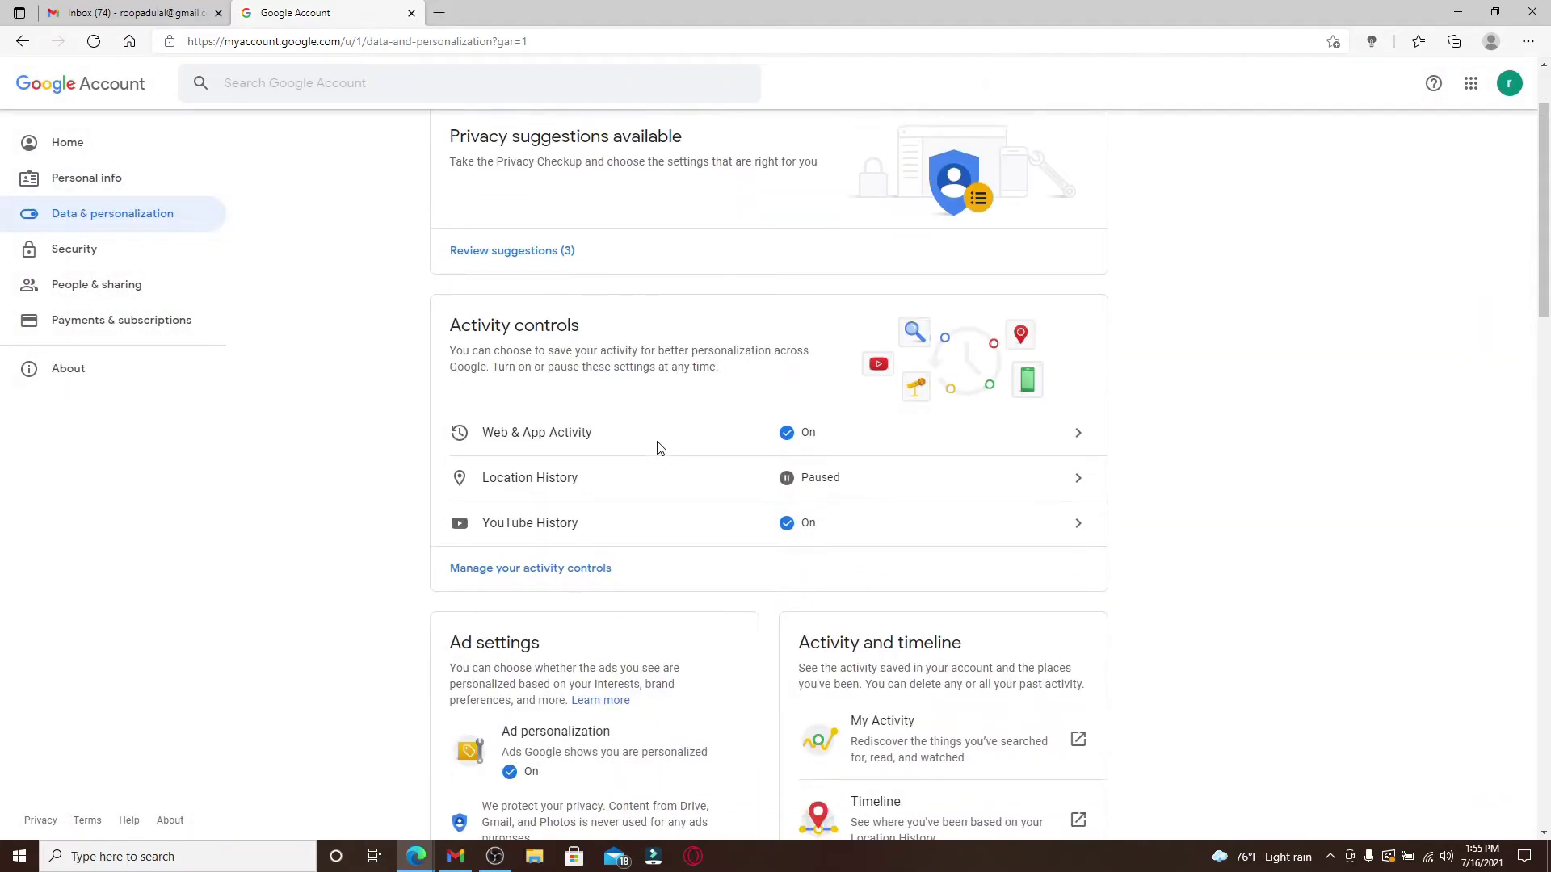
pyautogui.scroll(-3, 716, 501)
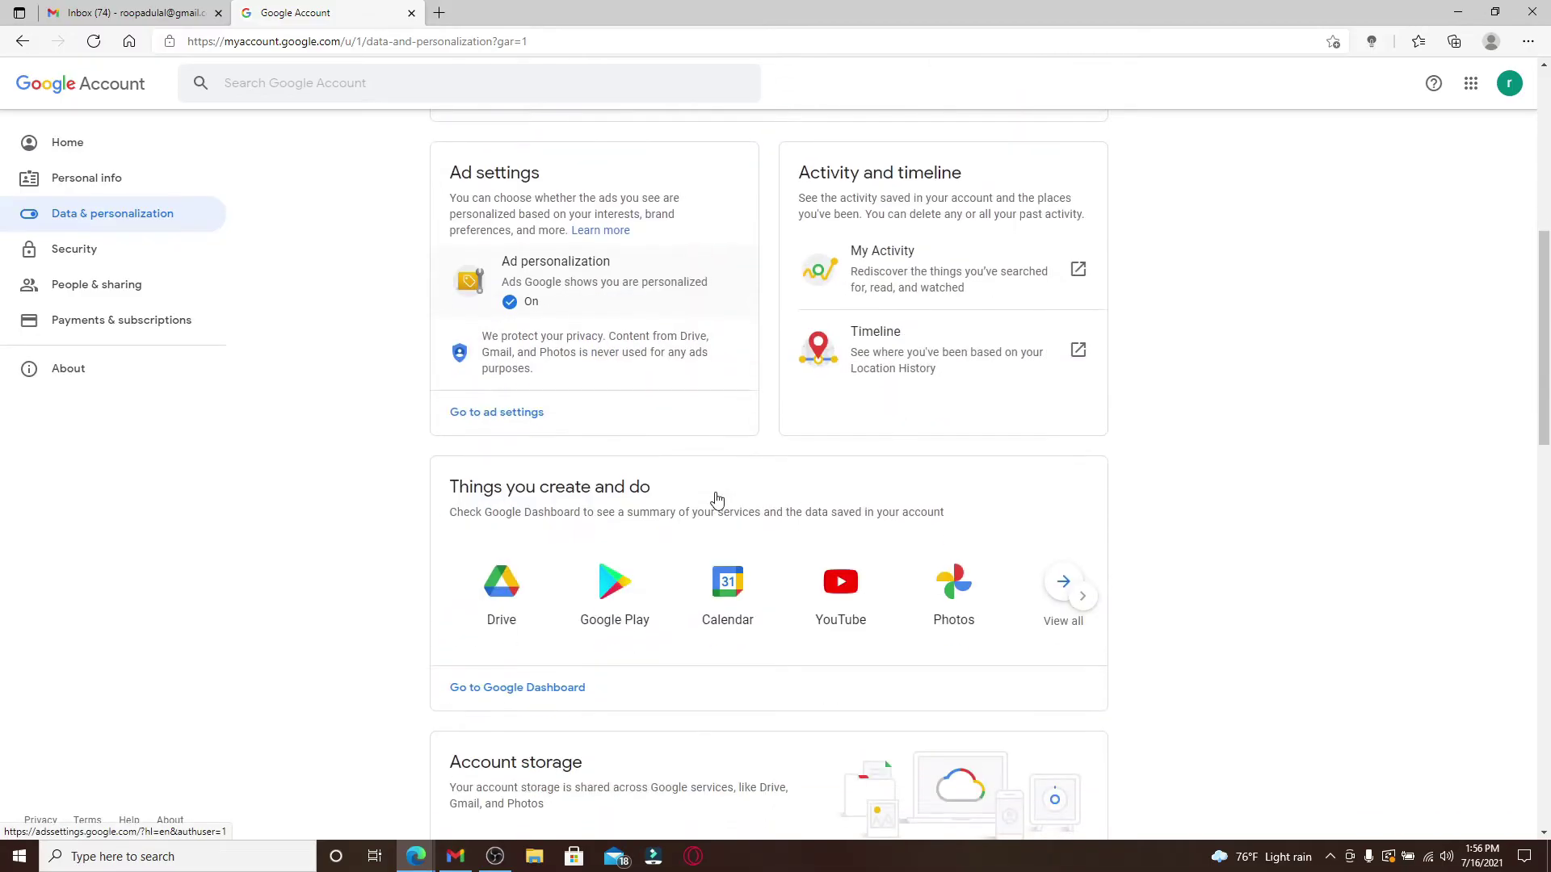
pyautogui.scroll(7, 716, 501)
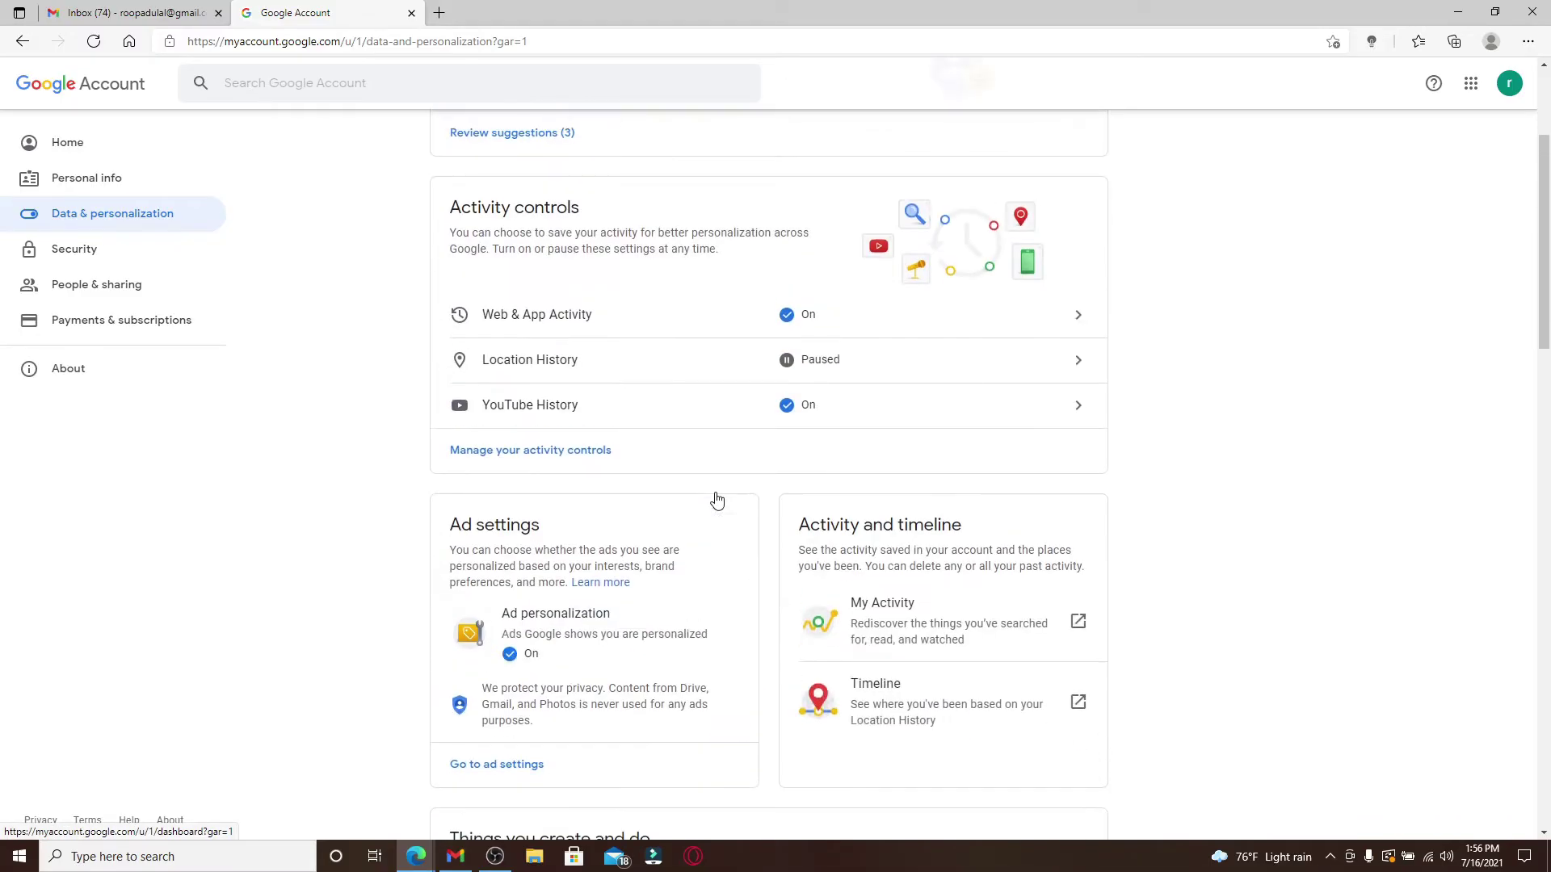
pyautogui.click(104, 255)
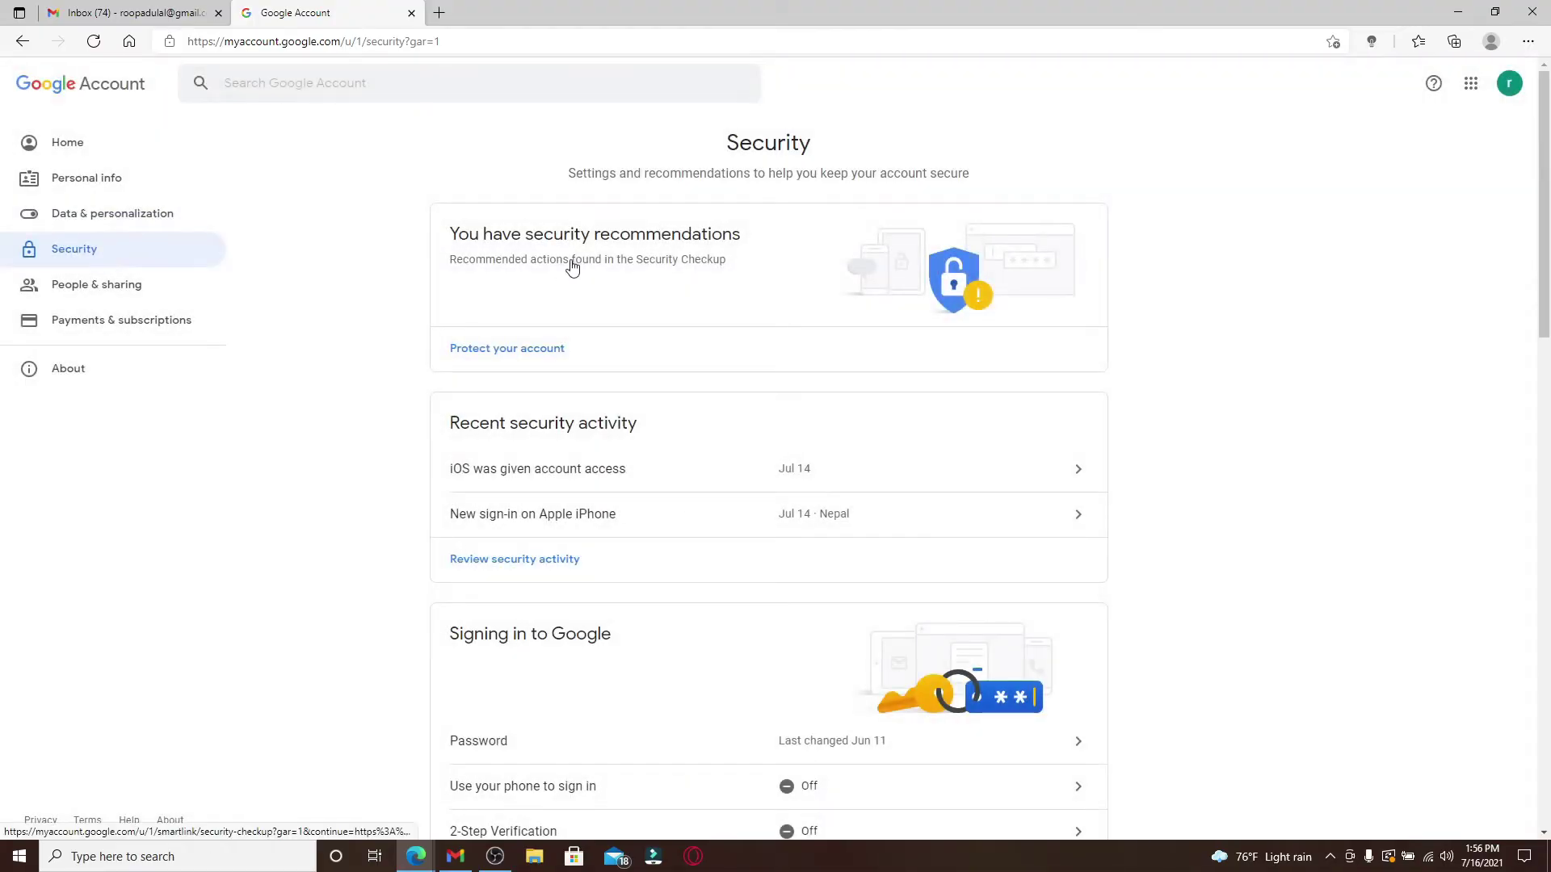
pyautogui.scroll(-3, 677, 428)
pyautogui.scroll(-4, 647, 416)
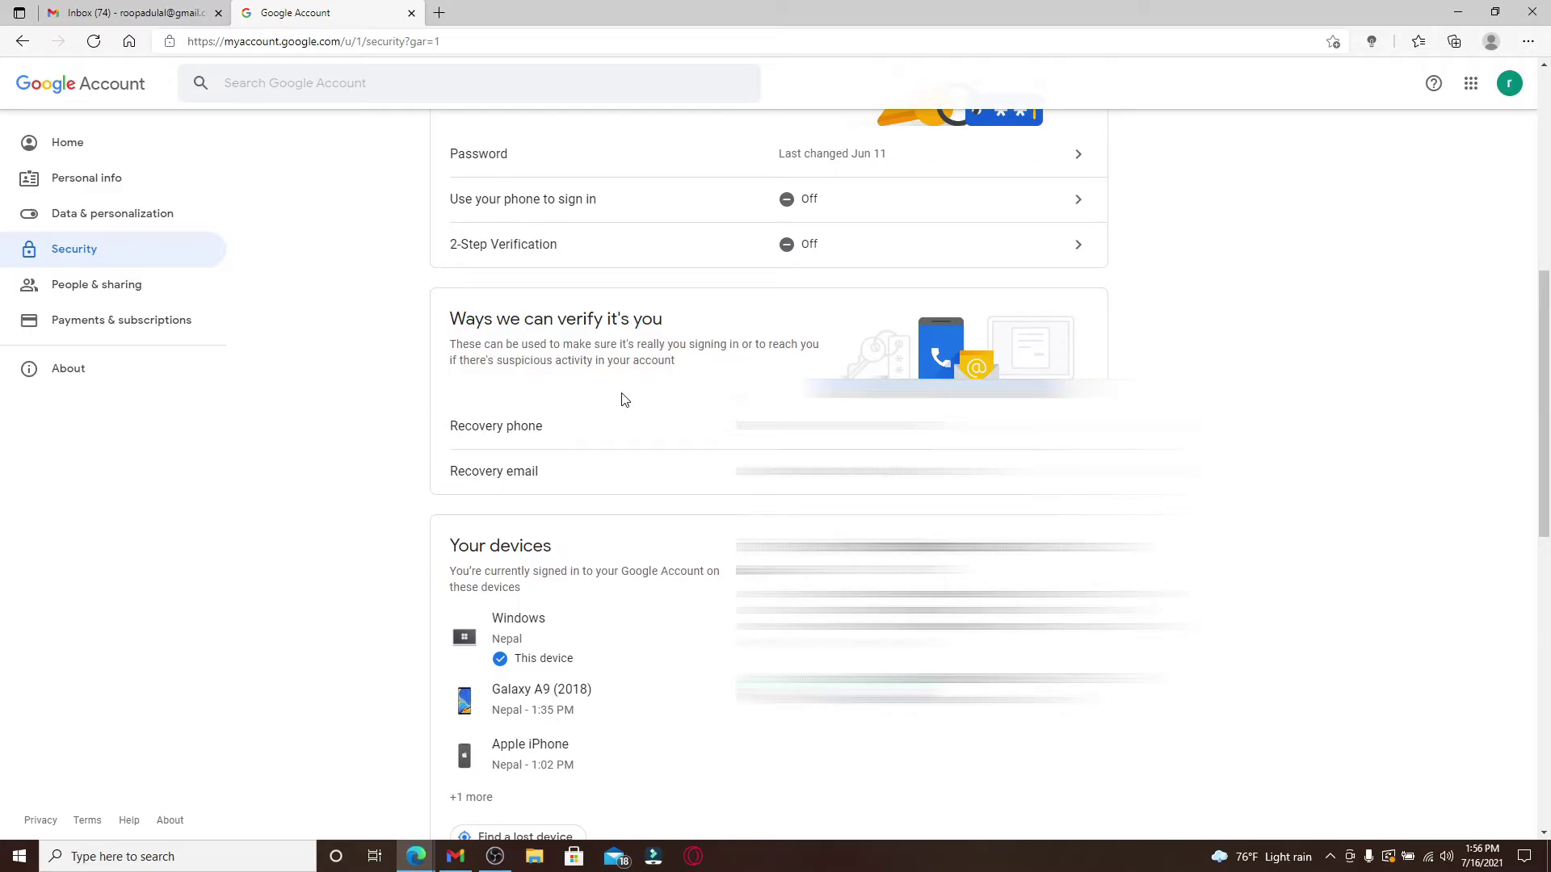
pyautogui.hotkey('alt', 'Left')
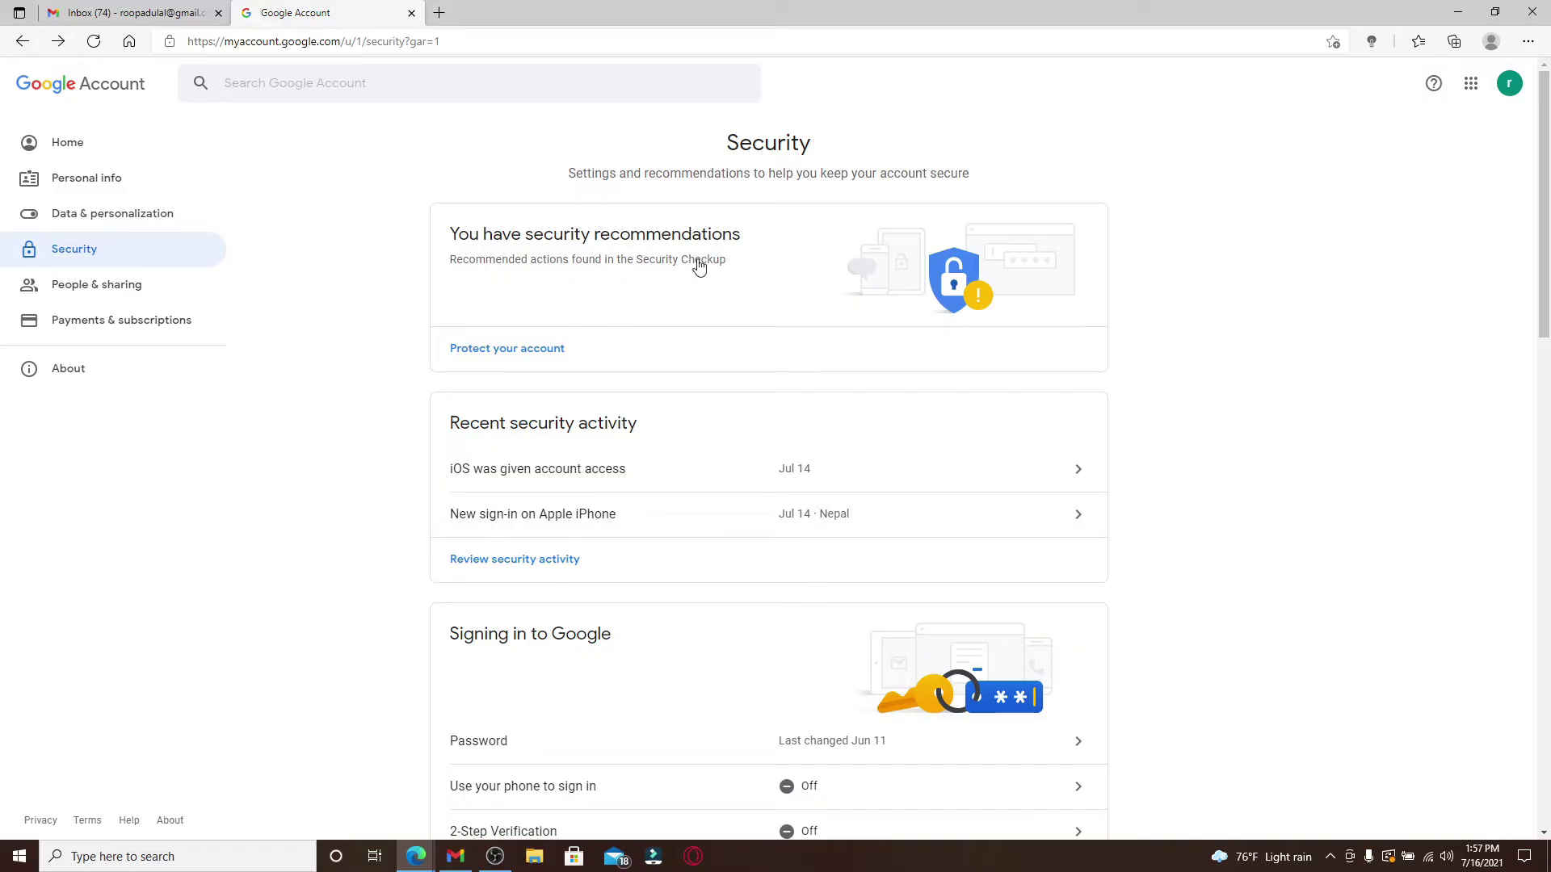
# Step: In Security Checkup, review third-party access and 28-day activity, then flag unfamiliar activity
pyautogui.click(927, 273)
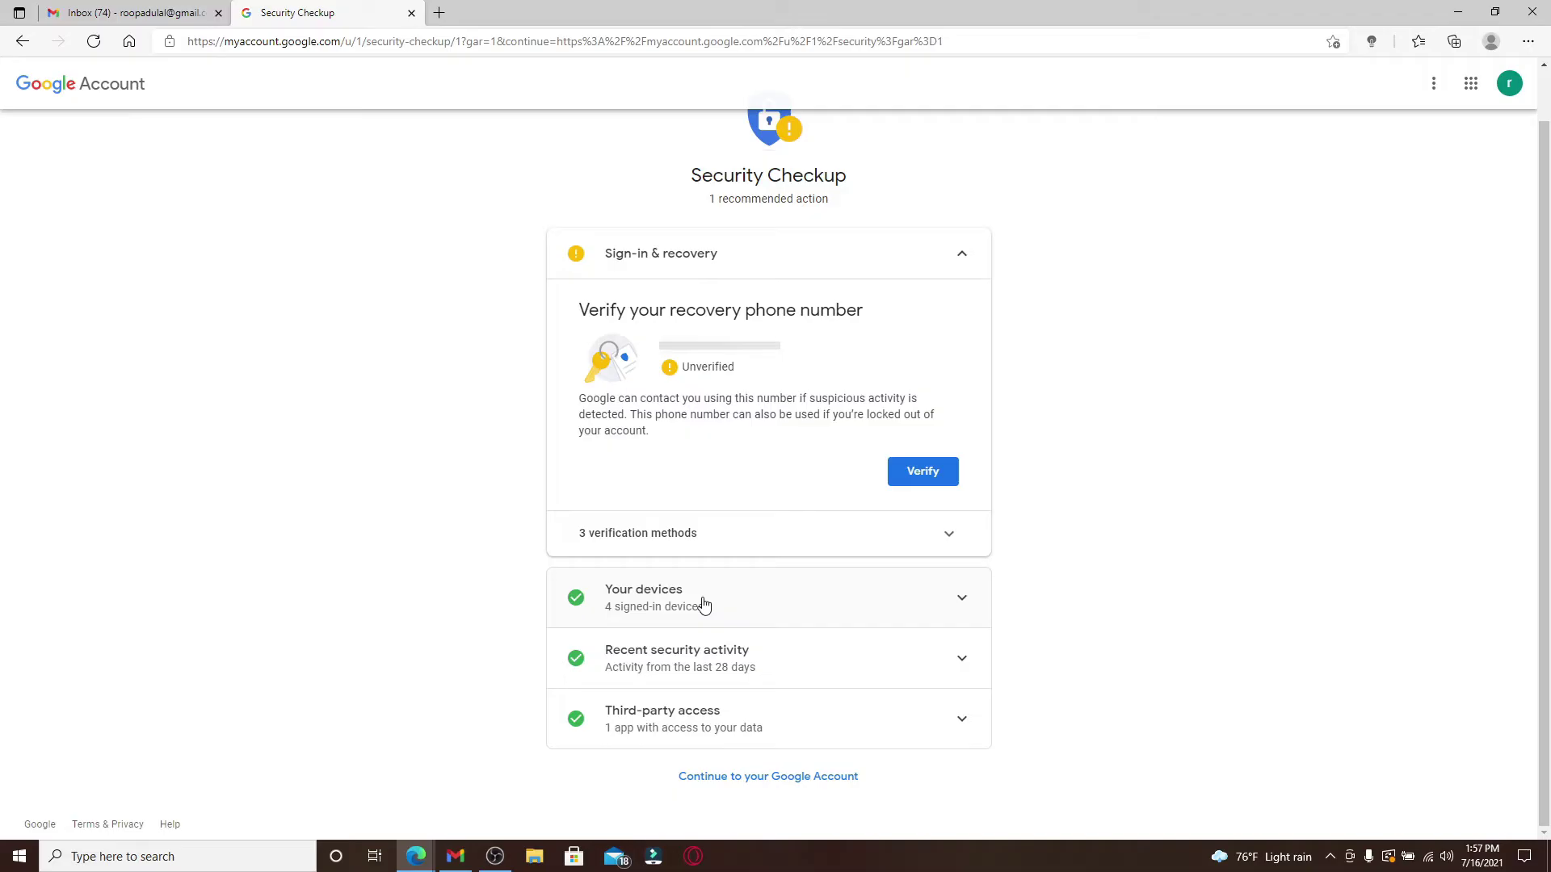
pyautogui.click(673, 721)
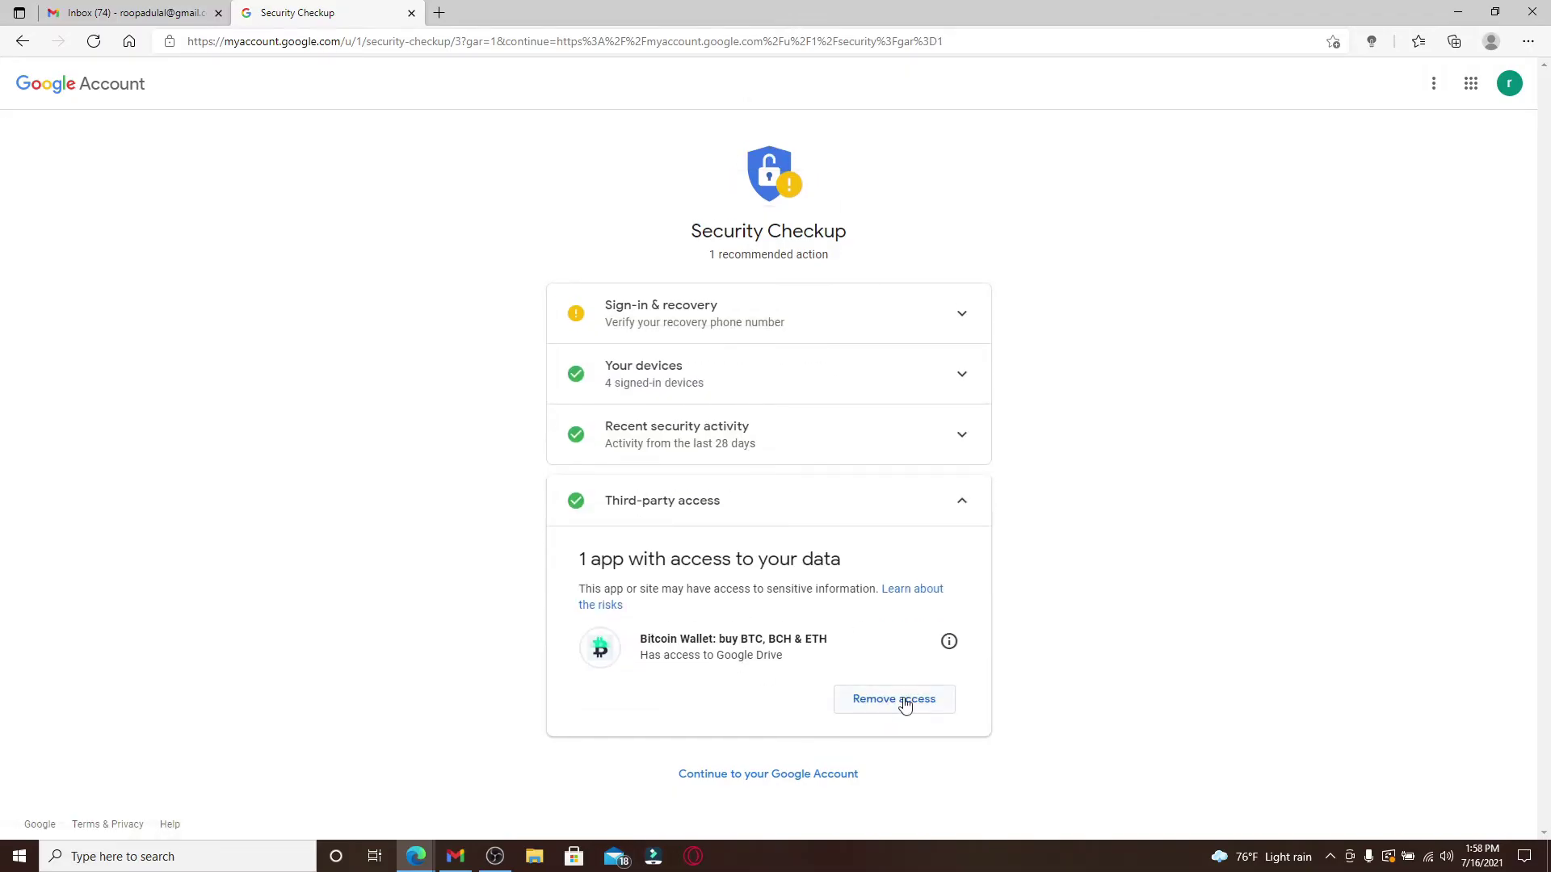
pyautogui.click(962, 438)
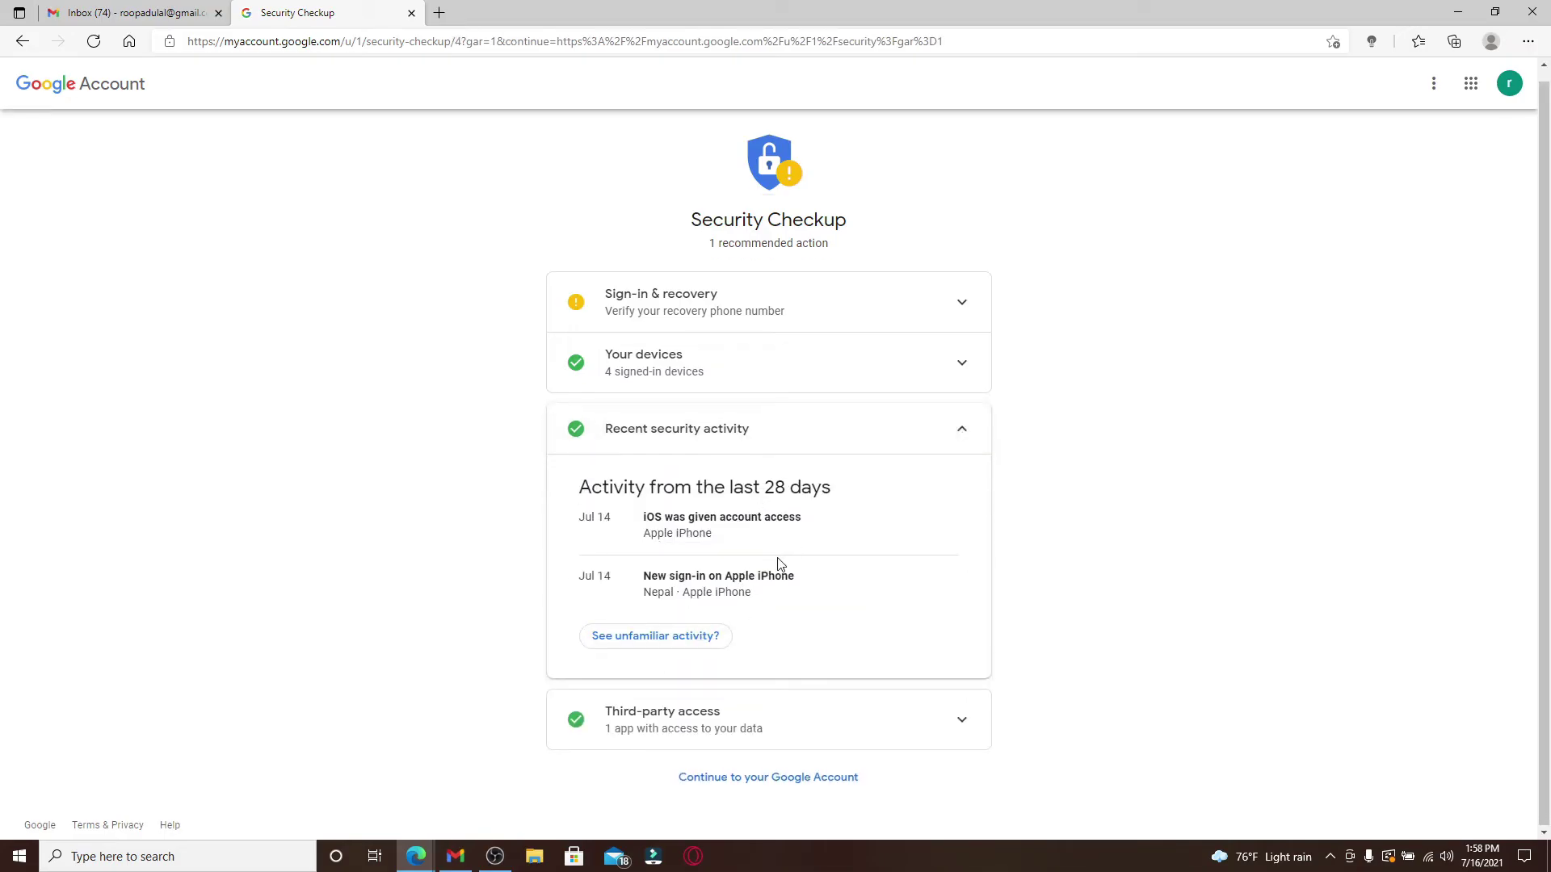
pyautogui.click(666, 637)
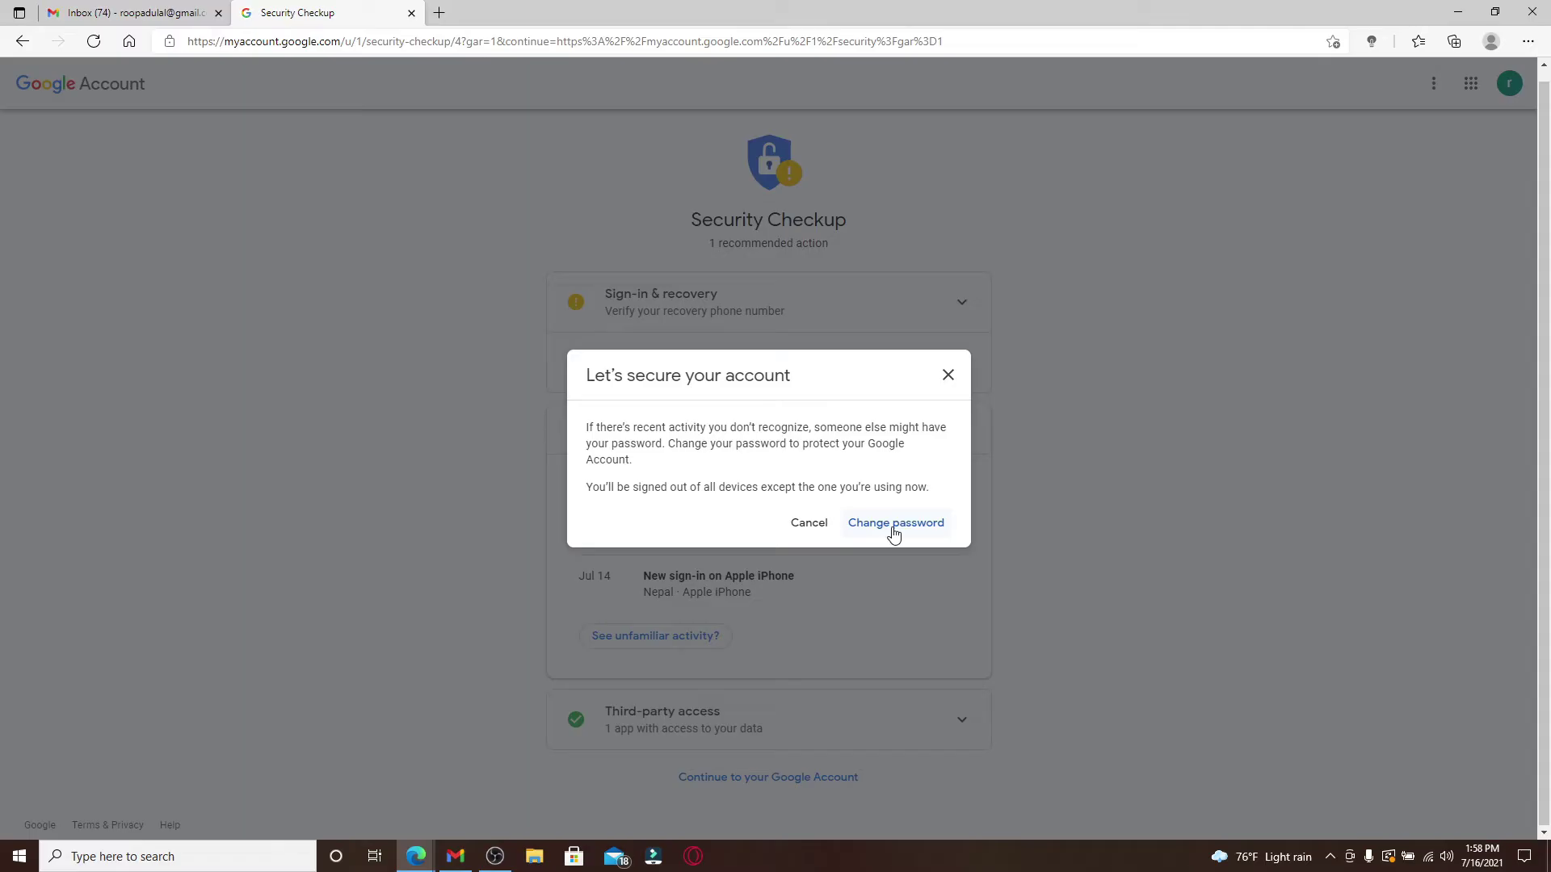
pyautogui.click(895, 525)
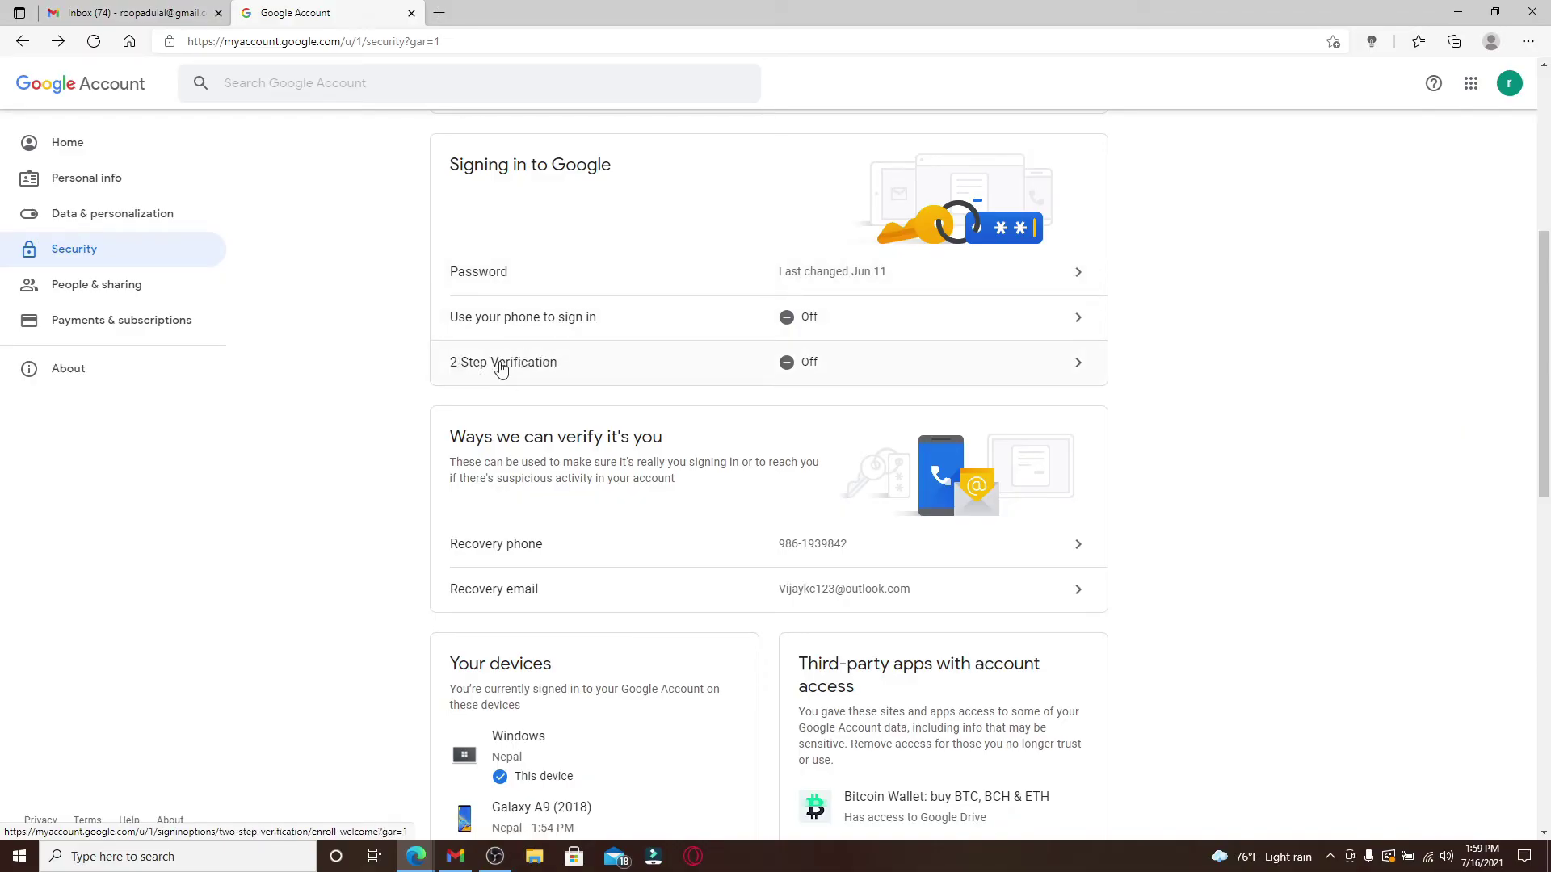
# Step: Start 2-Step Verification enrollment, confirm the account password, and accept phone prompts as the second step
pyautogui.click(848, 370)
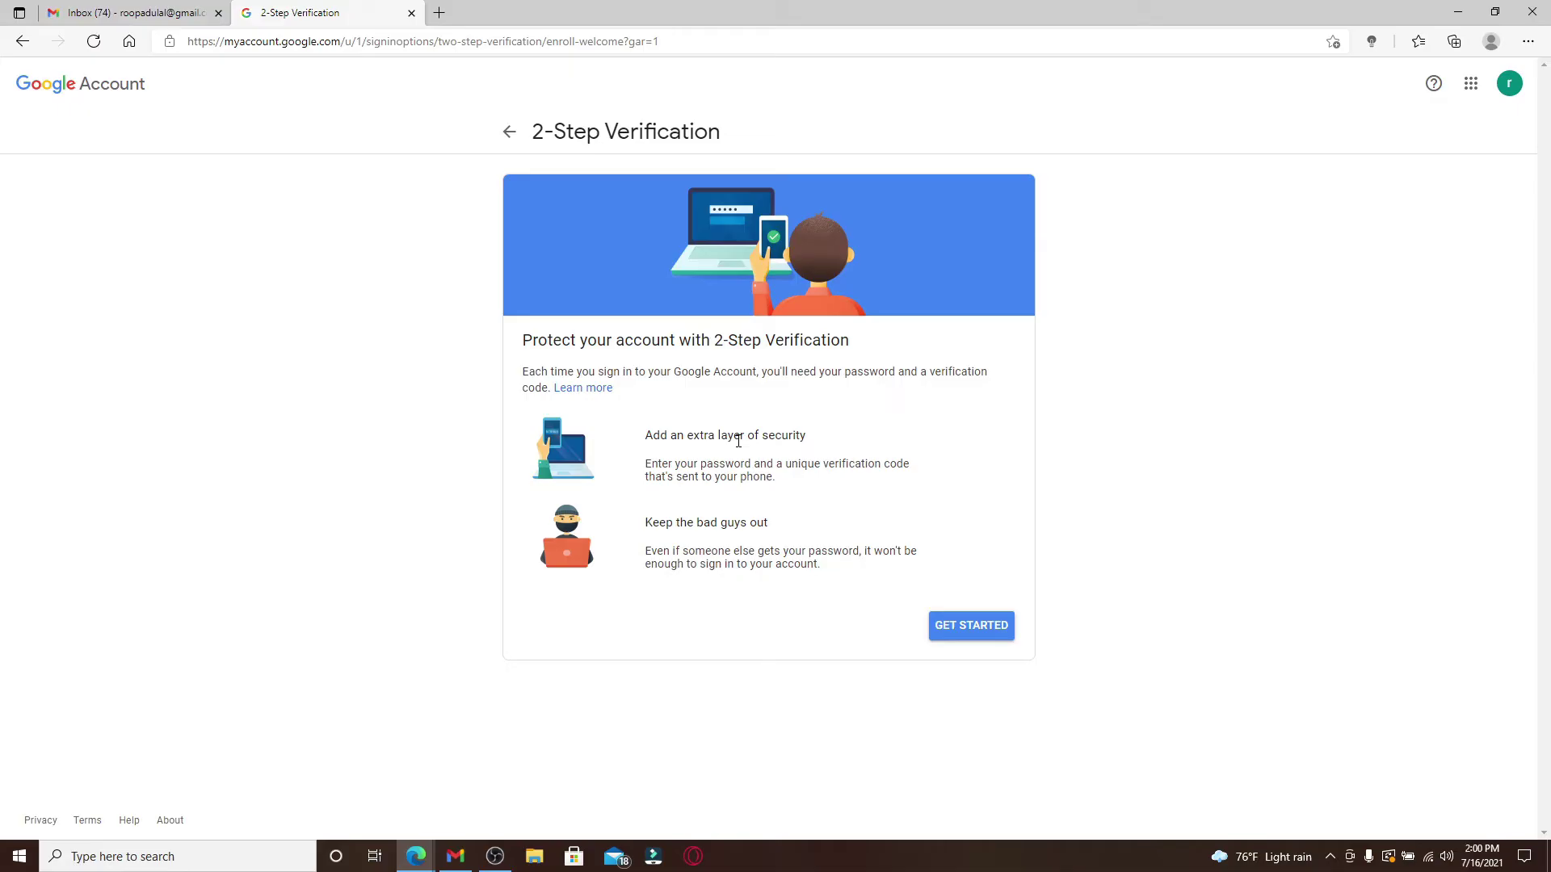
pyautogui.click(962, 631)
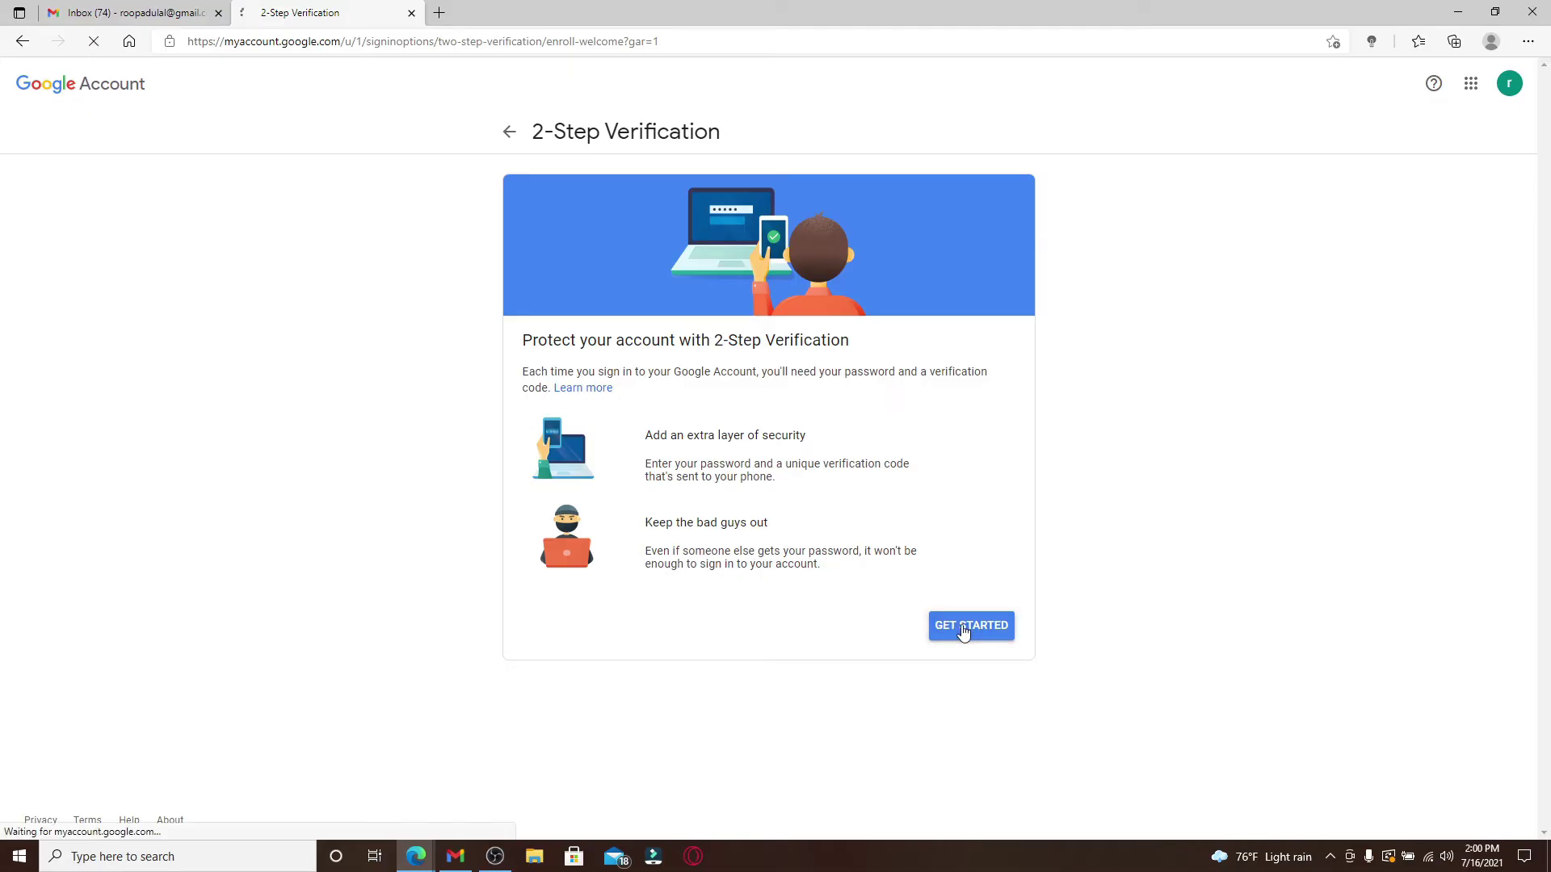
pyautogui.write('•••')
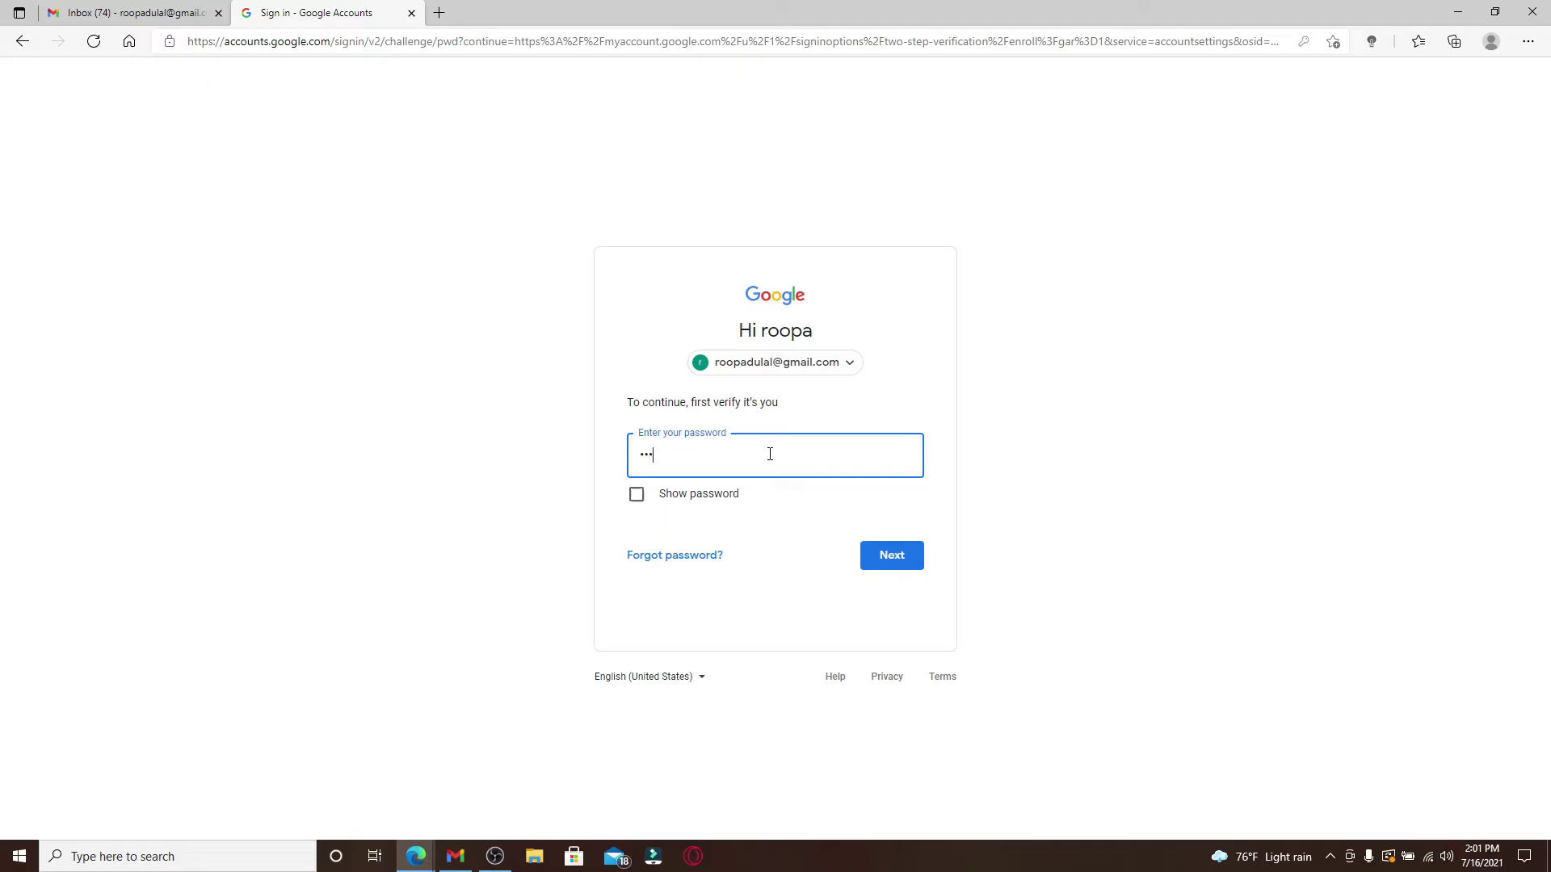
pyautogui.write('•••••••••')
pyautogui.click(891, 556)
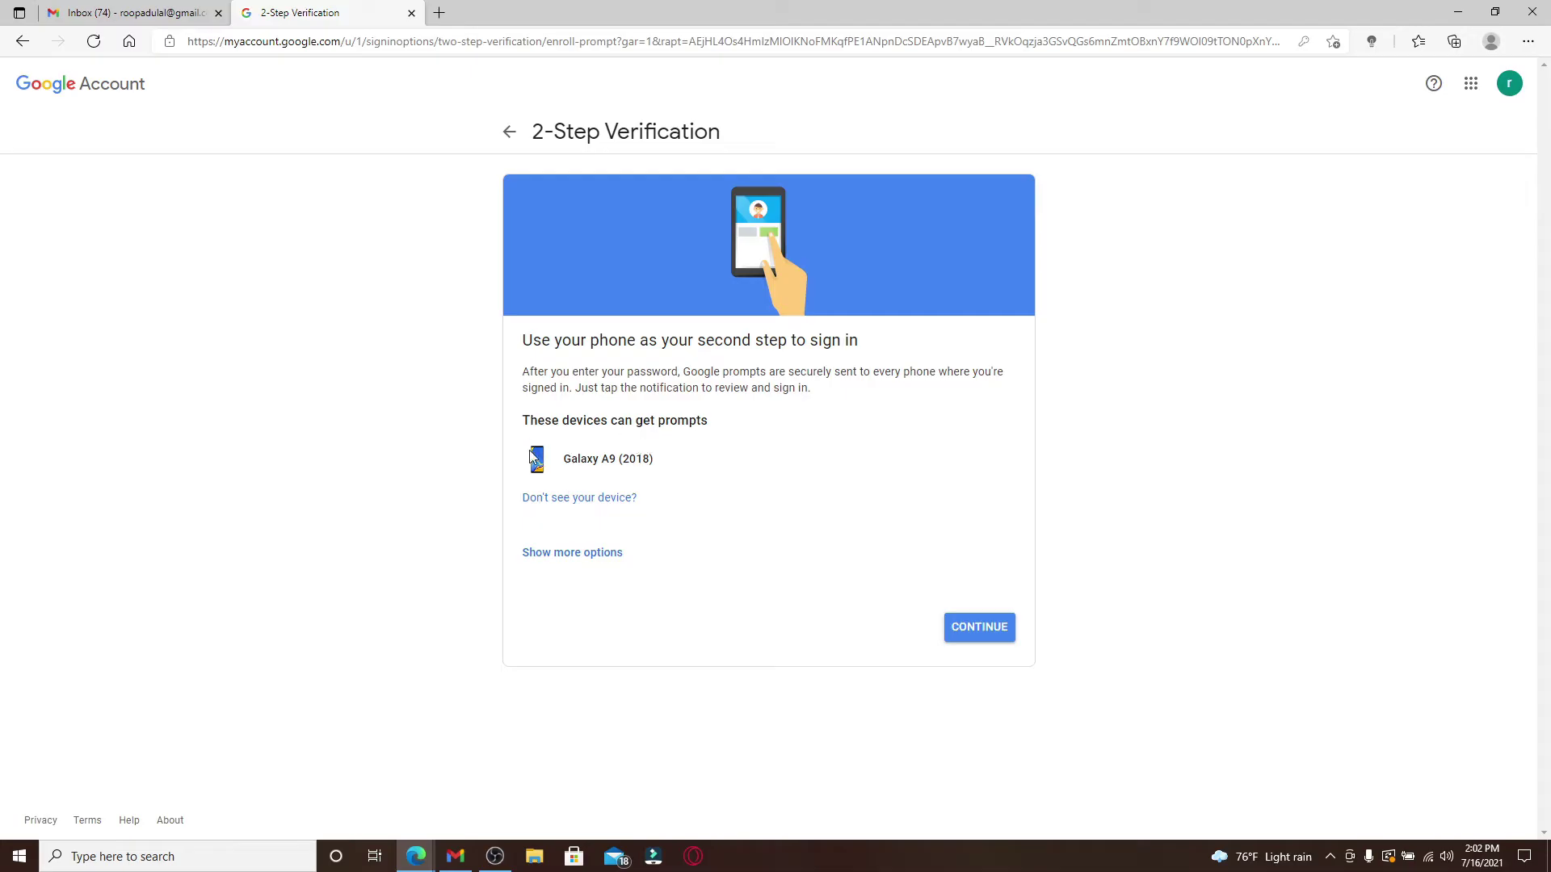
pyautogui.click(976, 629)
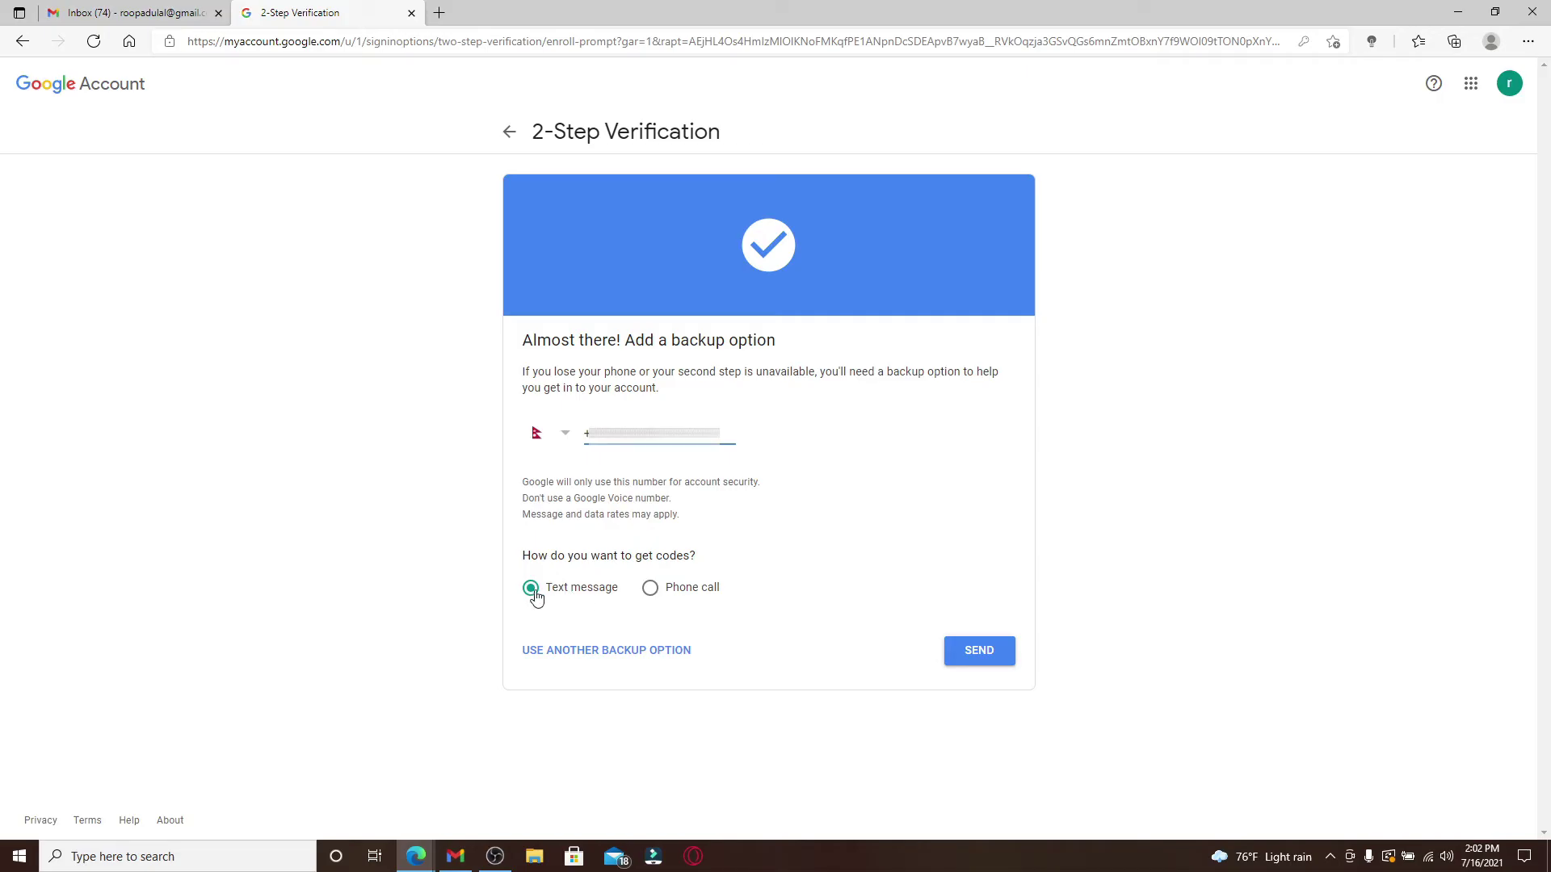
# Step: Set text message as the backup, enter the texted code, and turn on 2-Step Verification
pyautogui.click(650, 588)
pyautogui.press('Left')
pyautogui.click(980, 651)
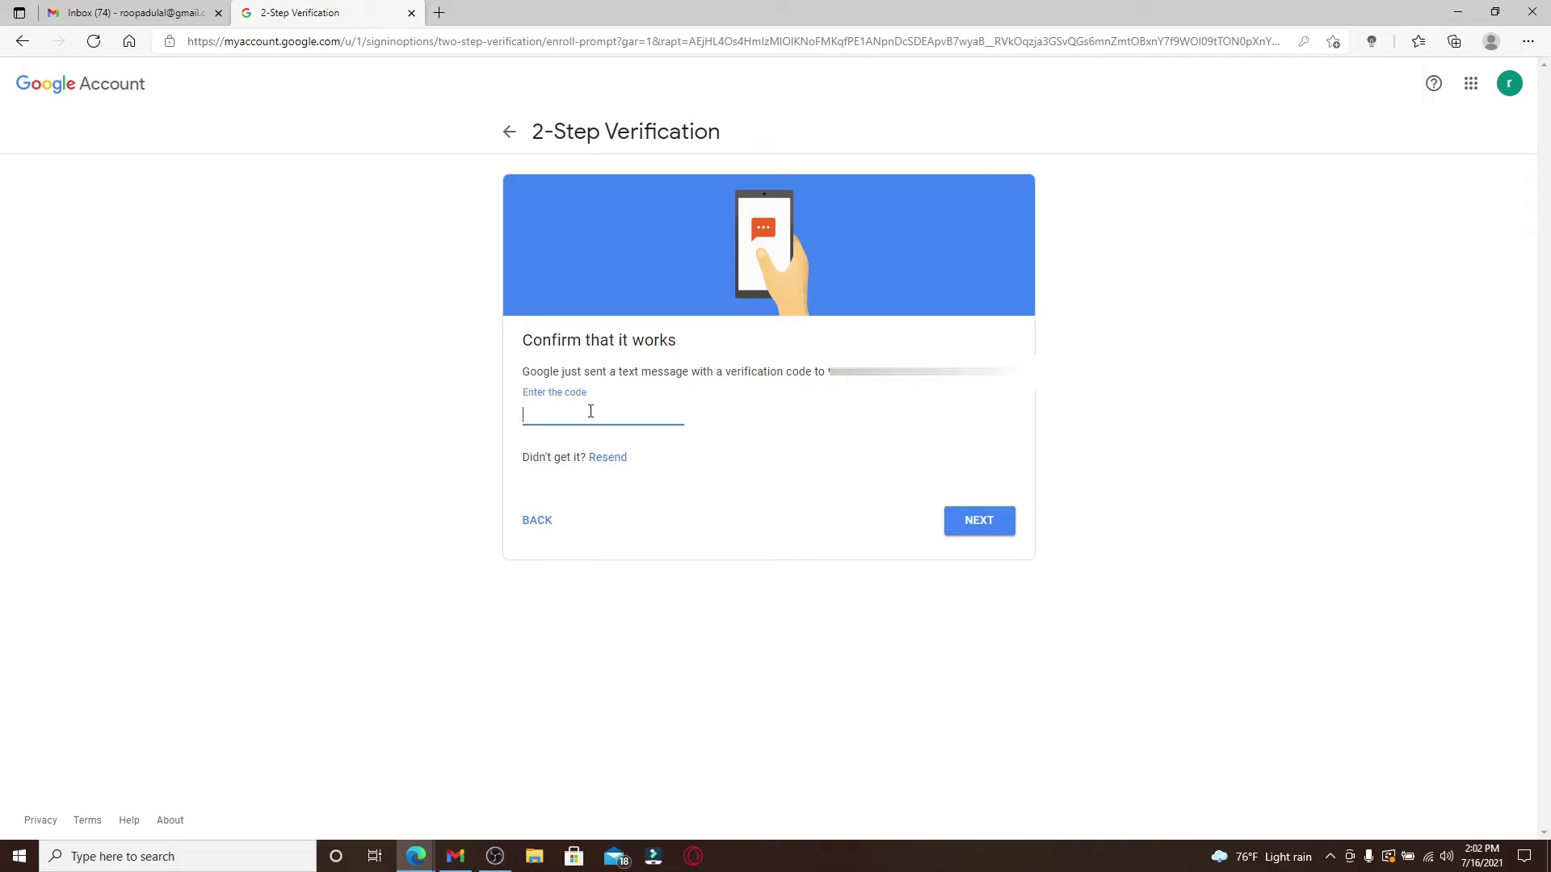
pyautogui.click(977, 521)
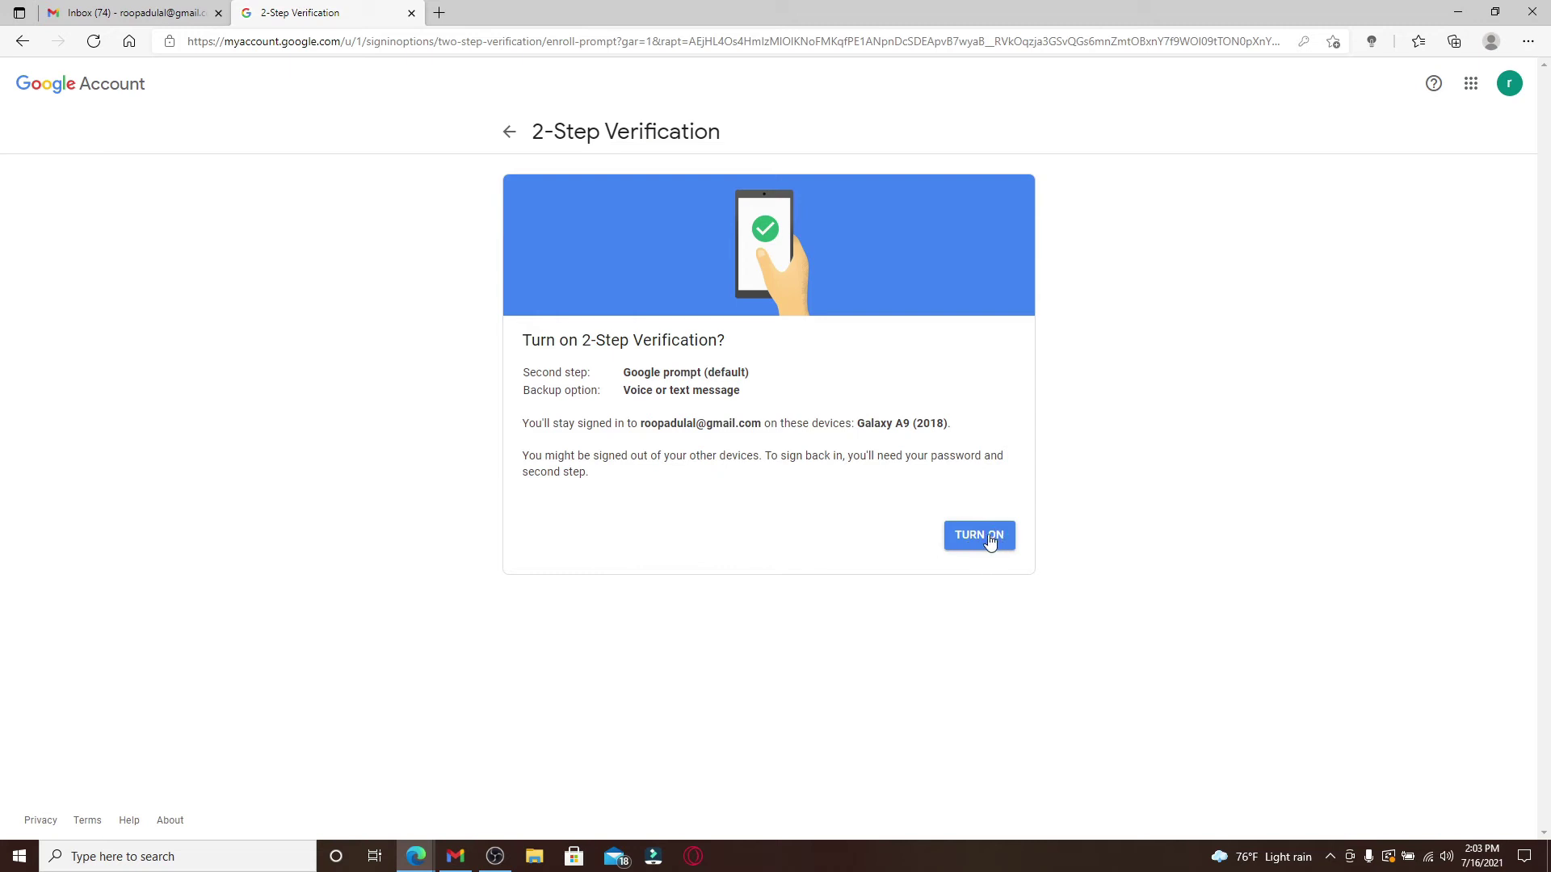
pyautogui.click(990, 542)
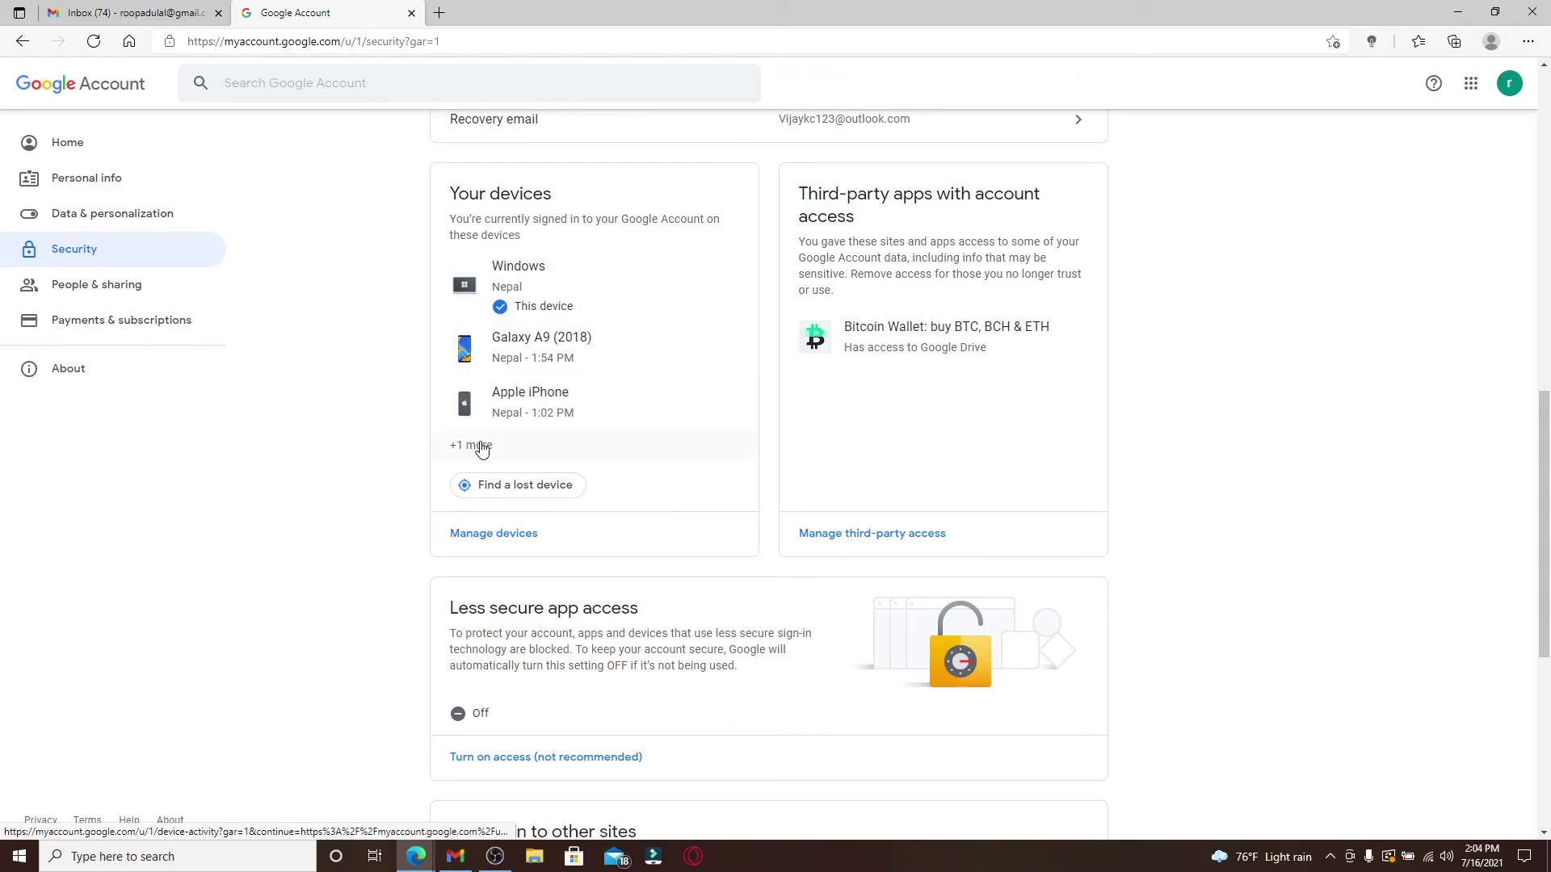
# Step: Sign the Apple iPhone out from Manage devices, then return to the Security page
pyautogui.click(597, 305)
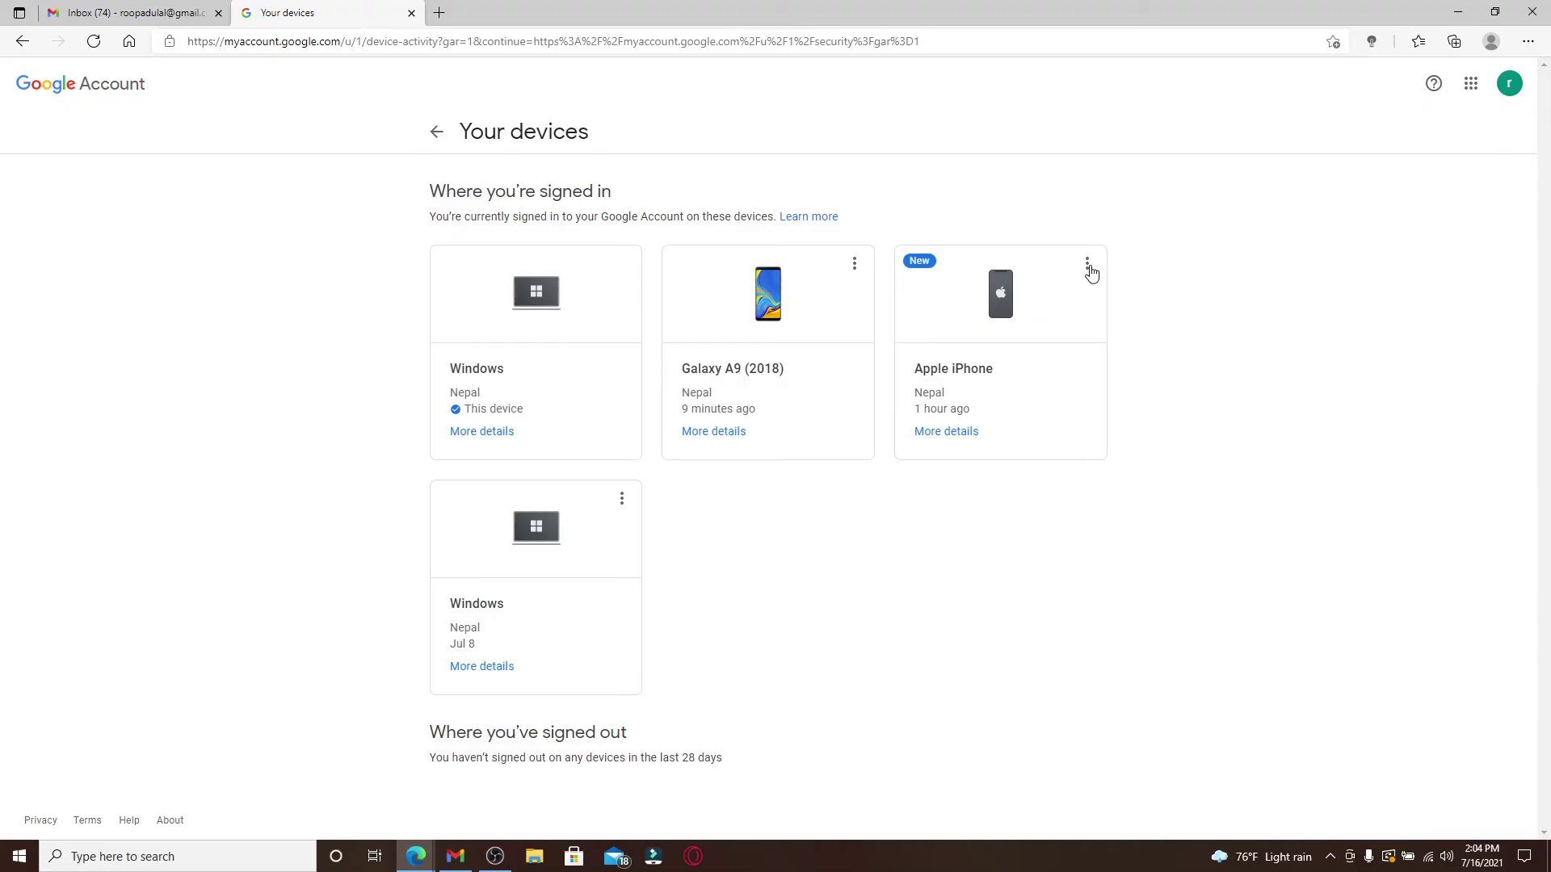
pyautogui.click(1088, 266)
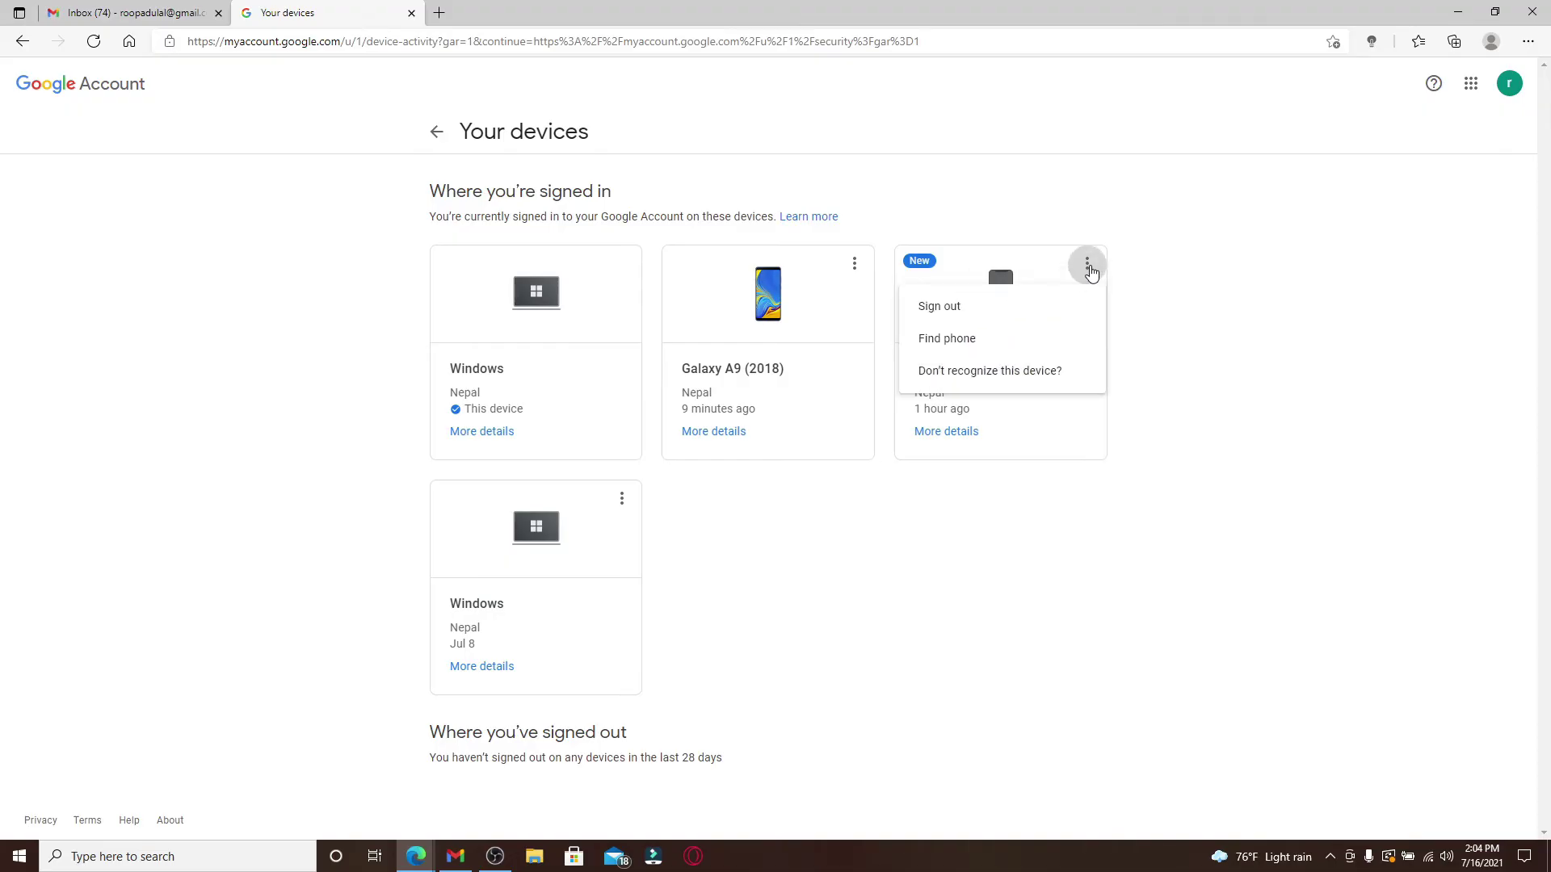
pyautogui.click(974, 307)
pyautogui.click(855, 489)
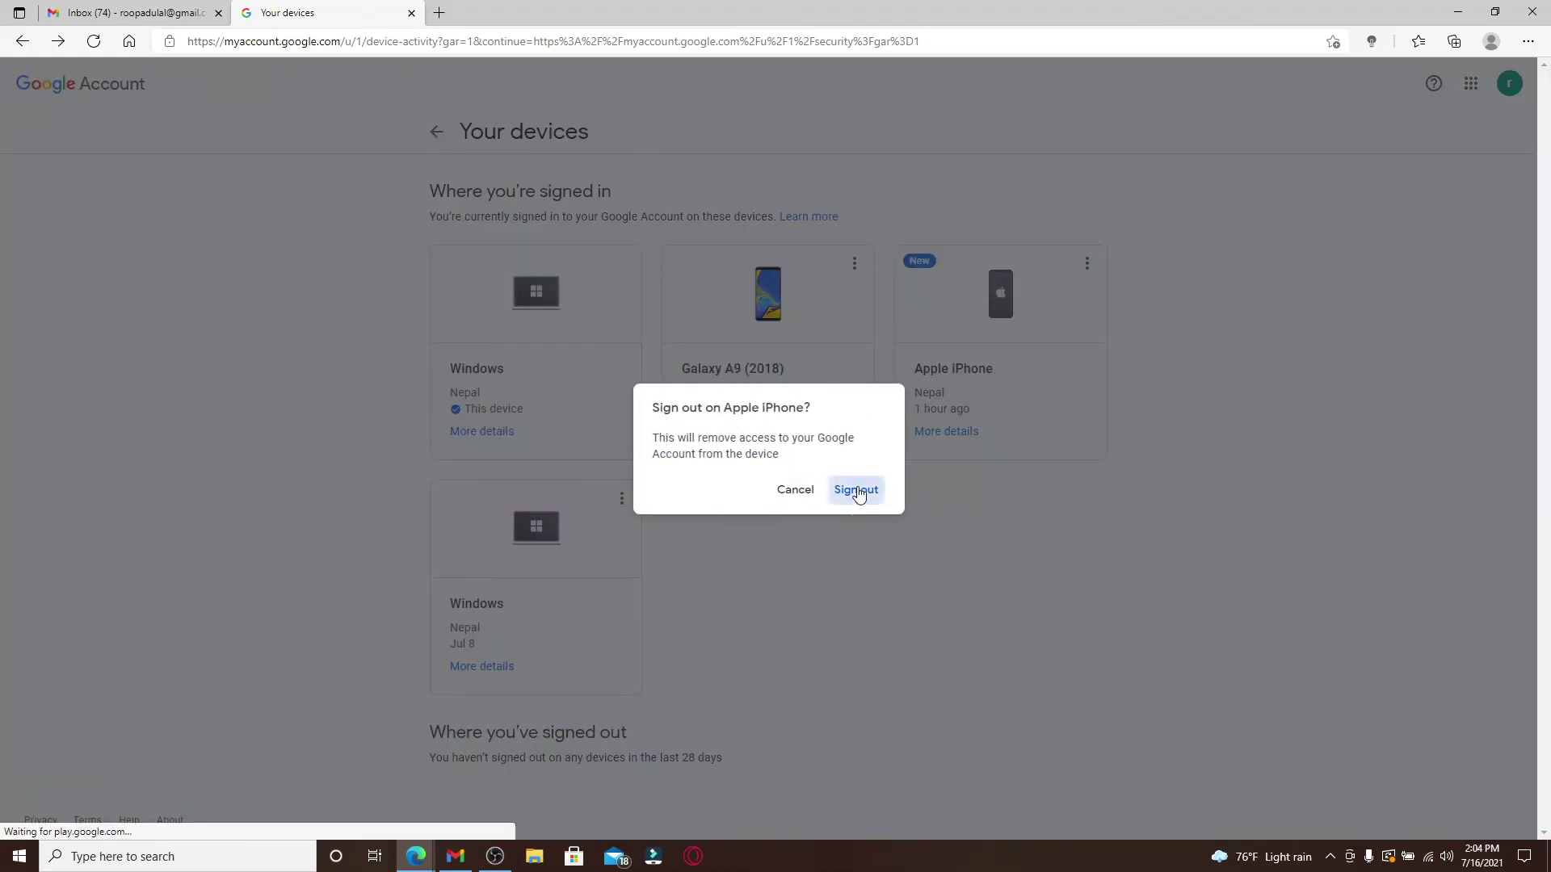
pyautogui.click(862, 532)
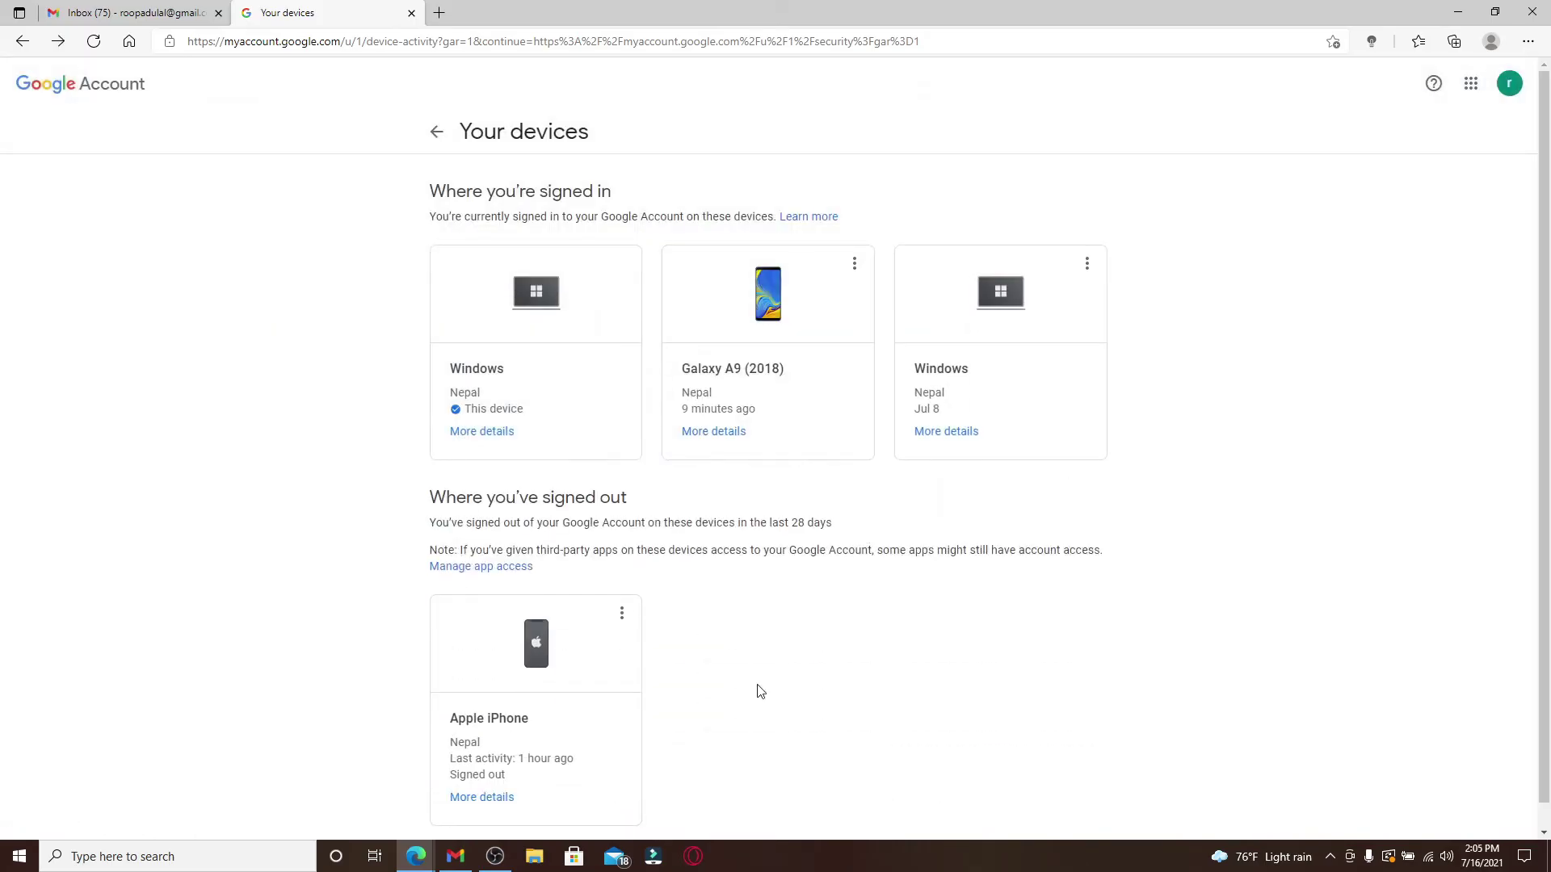
pyautogui.click(436, 131)
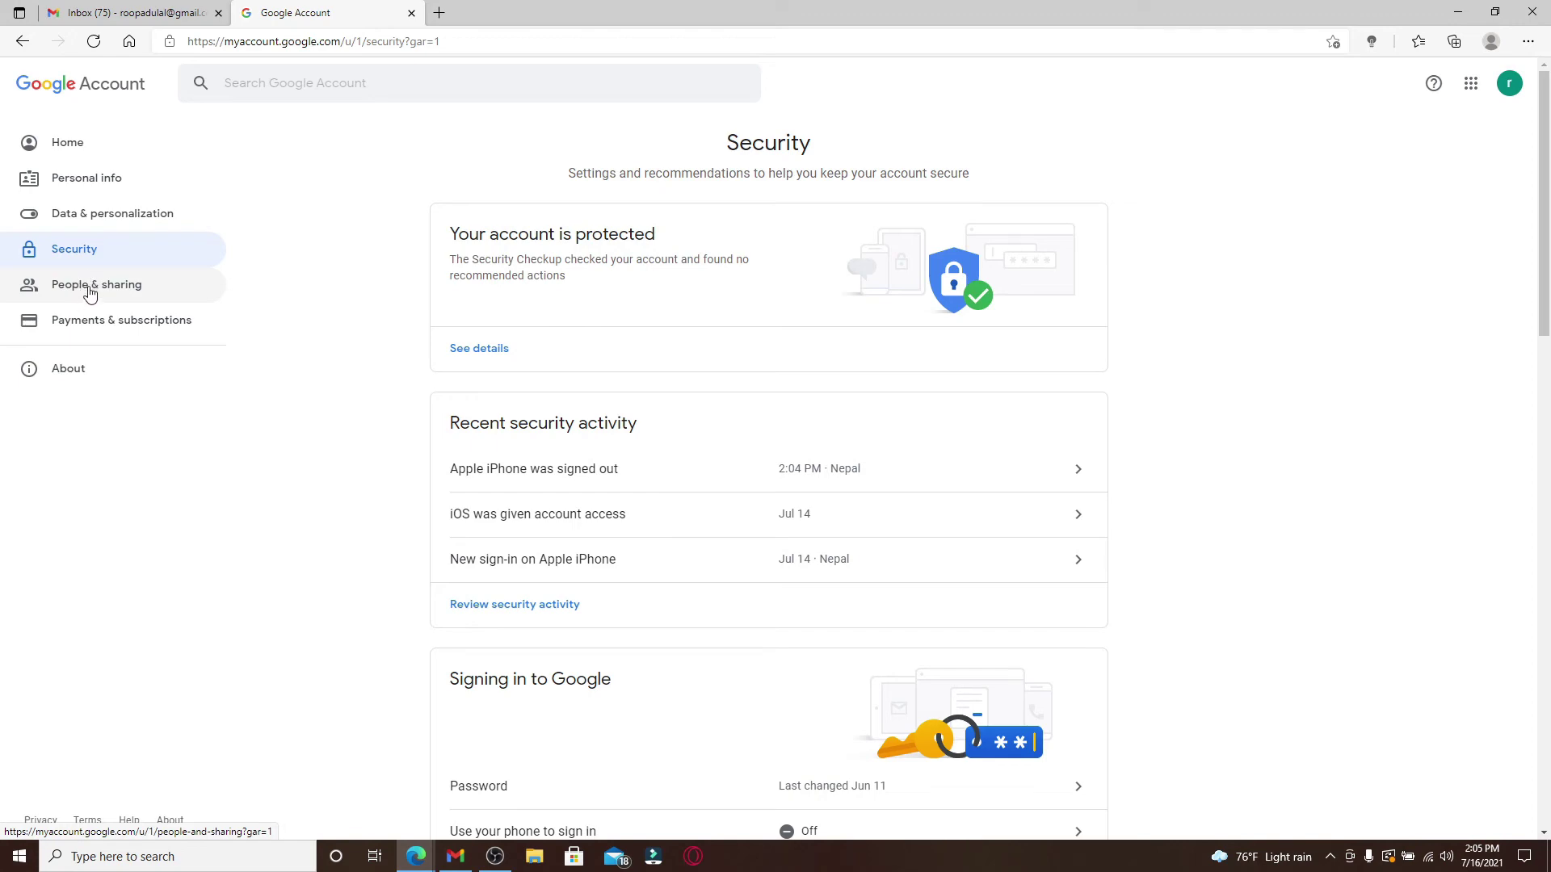
# Step: Scroll through People & sharing, then scroll Personal info down to Choose what others see
pyautogui.click(90, 291)
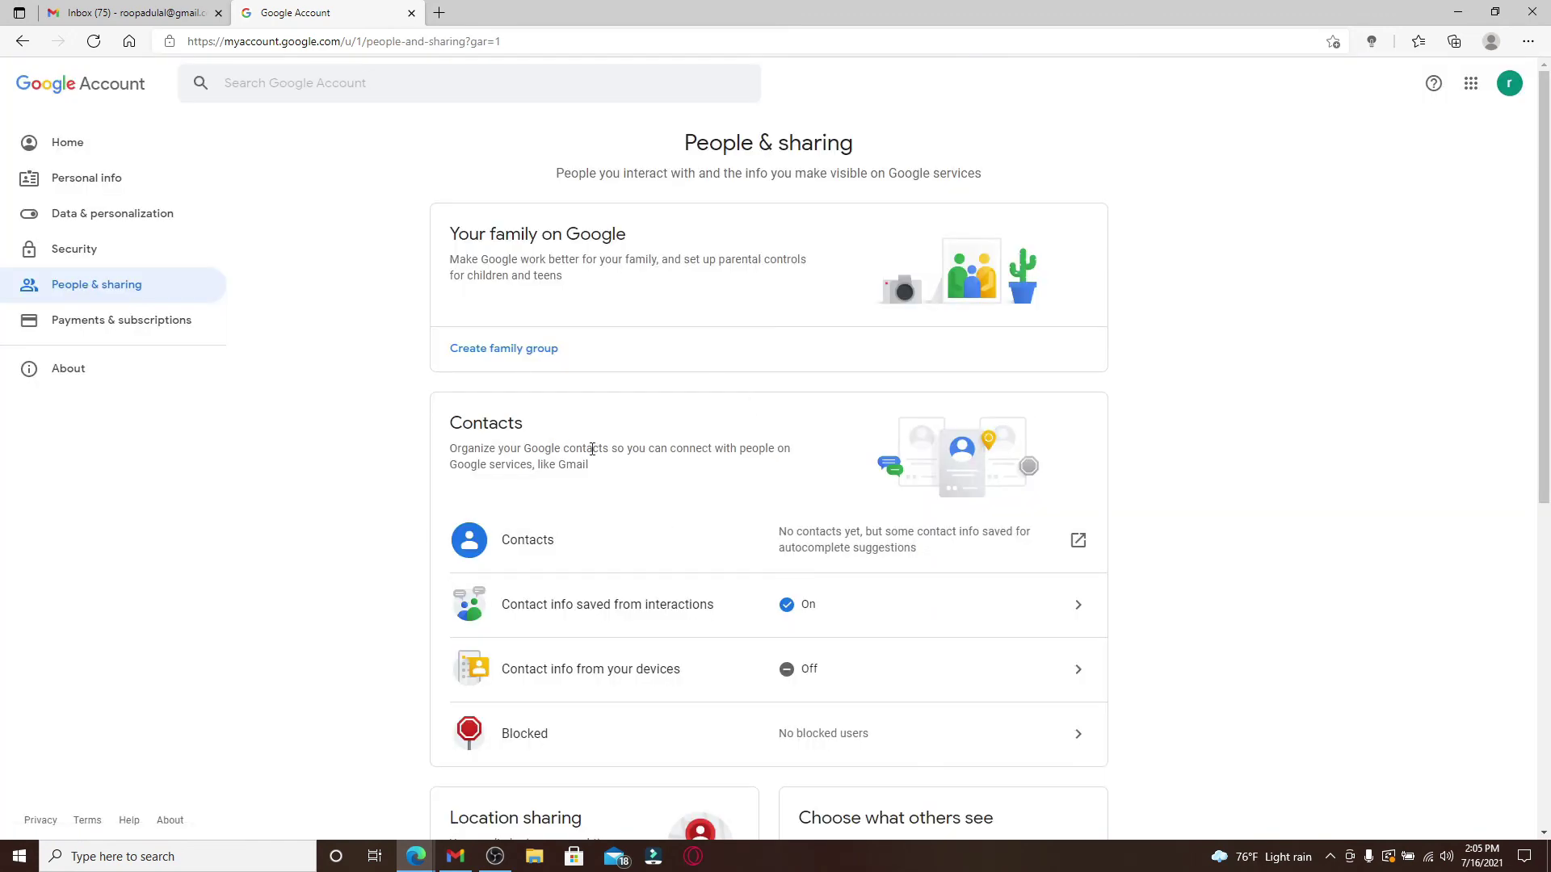
pyautogui.scroll(-3, 592, 449)
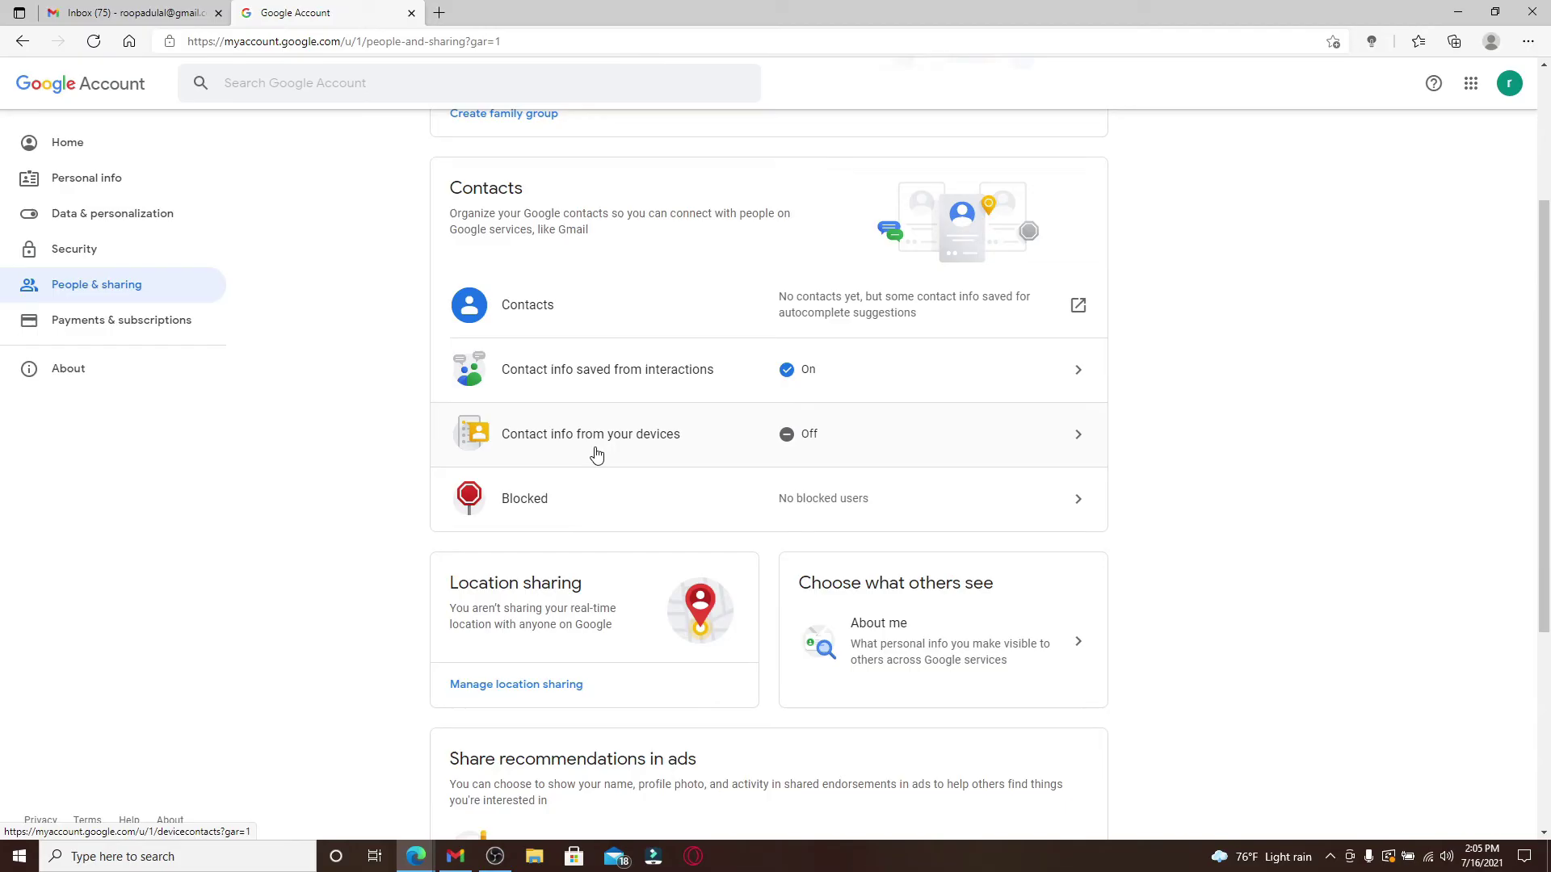
pyautogui.scroll(-3, 596, 456)
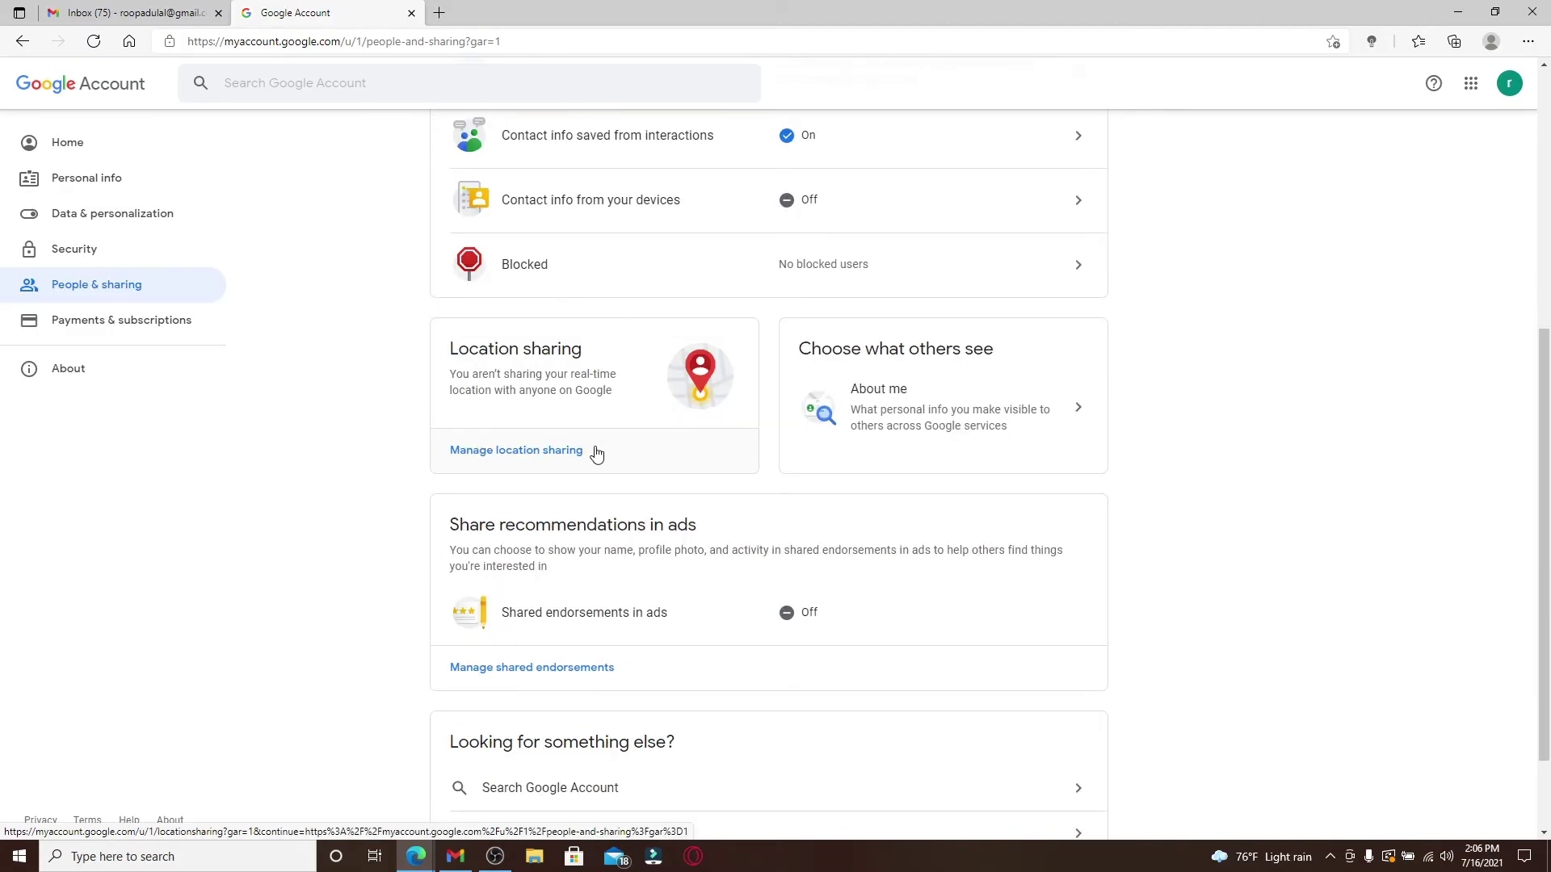
pyautogui.scroll(6, 451, 428)
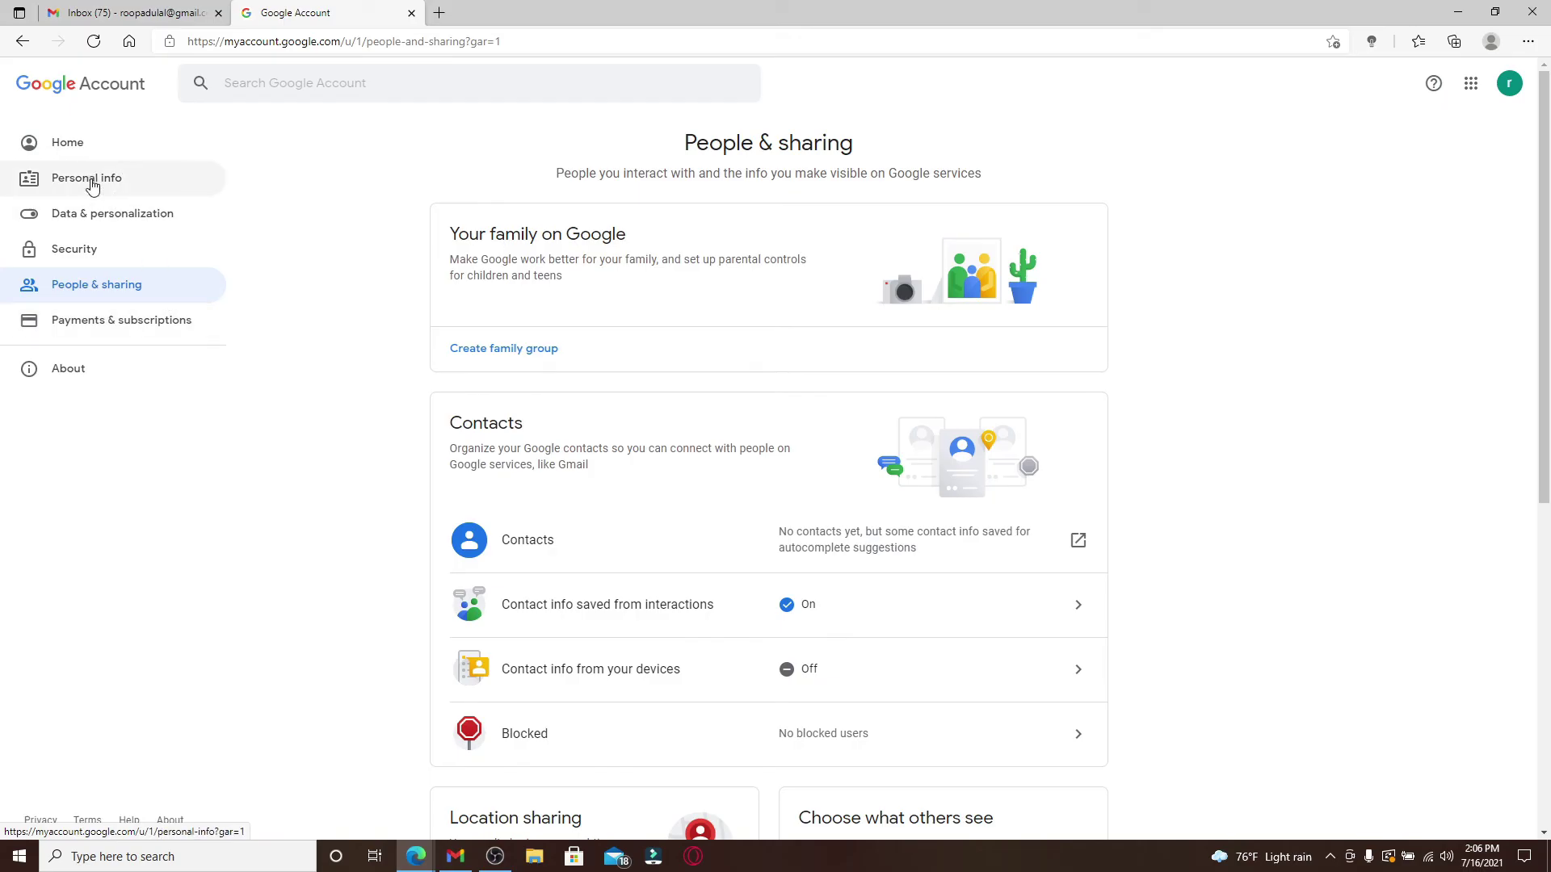
pyautogui.click(92, 180)
pyautogui.scroll(-10, 675, 540)
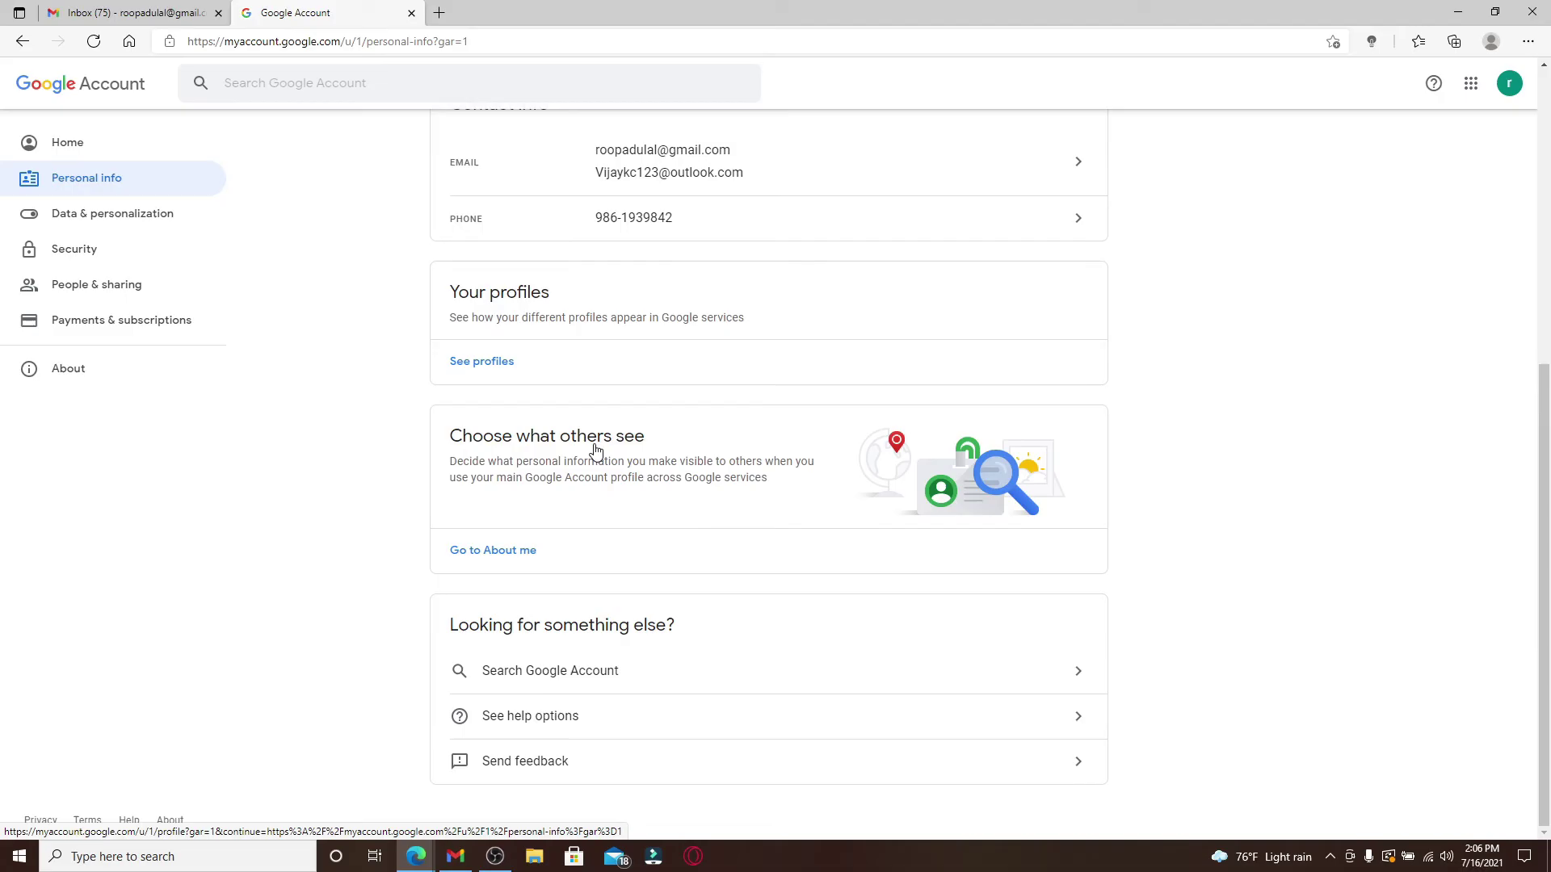
# Step: Check About me visibility icons, try Add work & education, then go to Payments & subscriptions
pyautogui.click(548, 457)
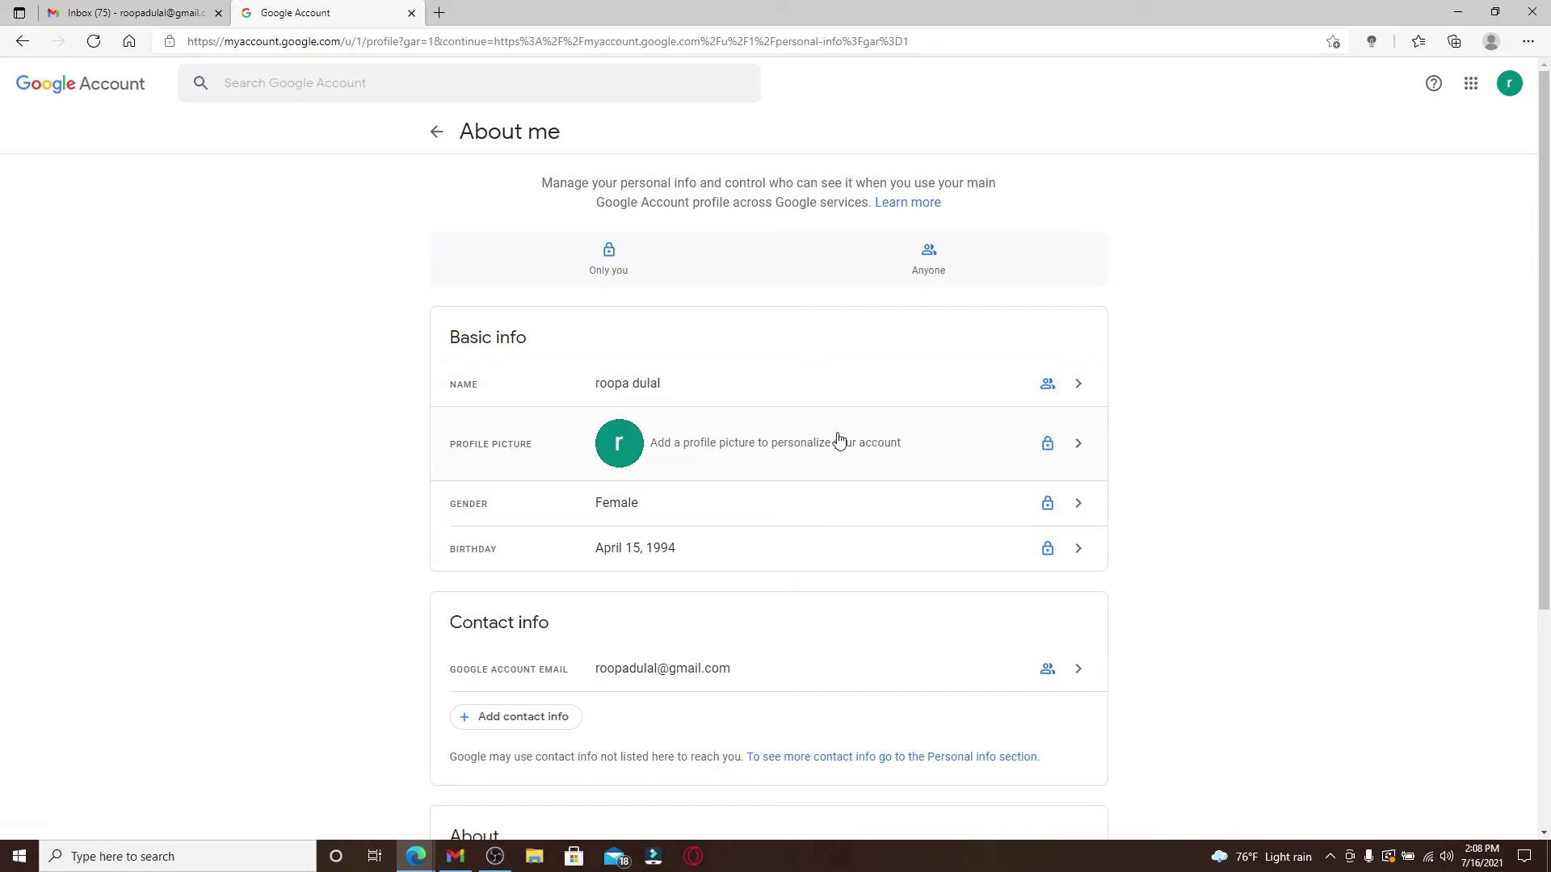
pyautogui.moveTo(1046, 449)
pyautogui.moveTo(1047, 391)
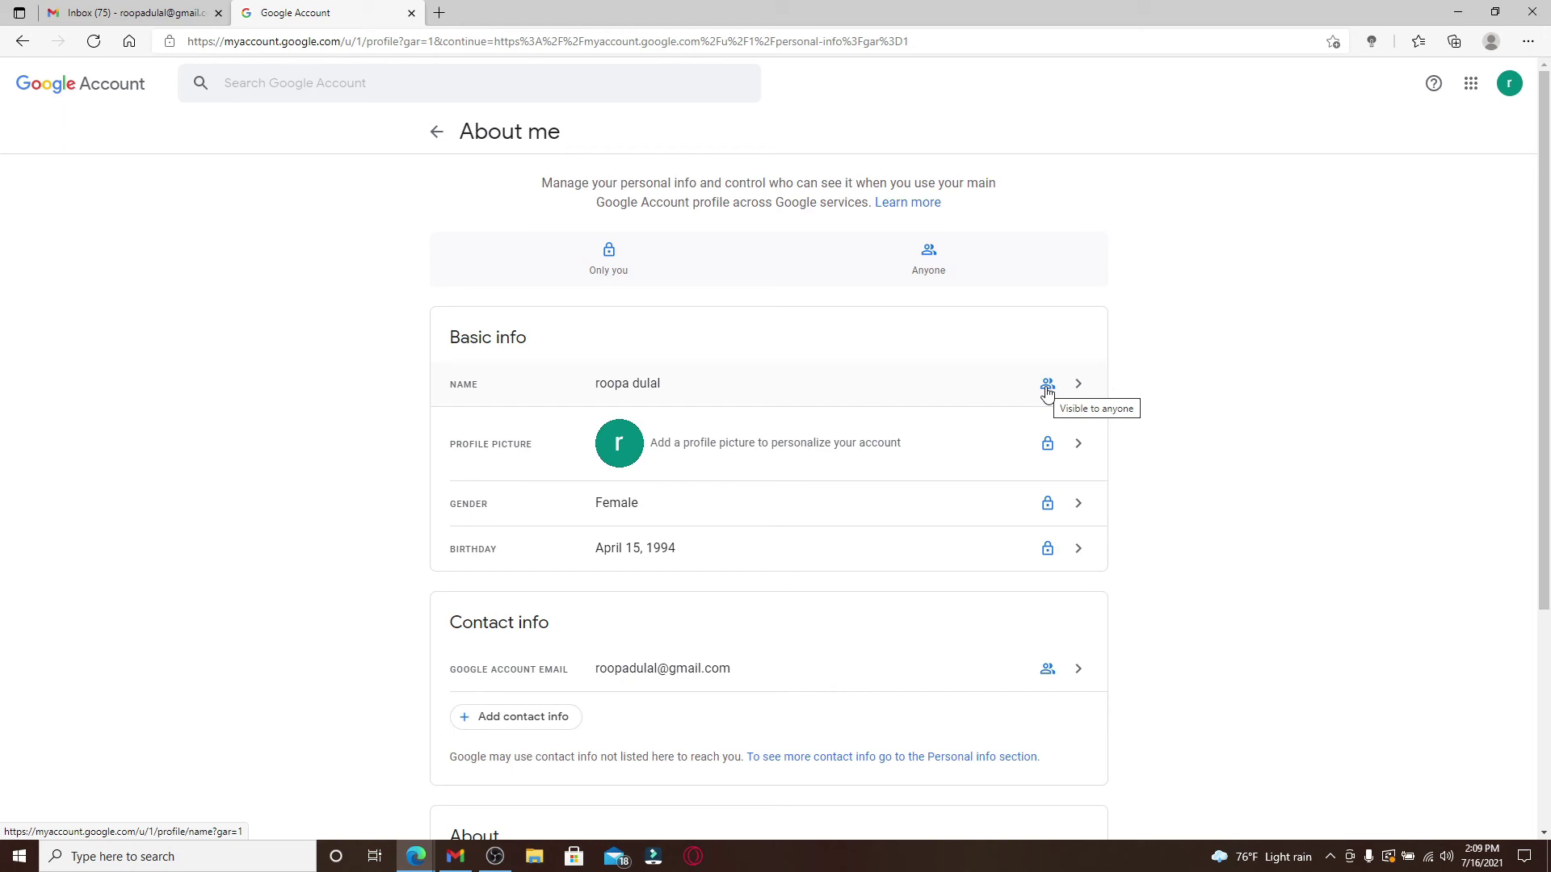
pyautogui.scroll(-4, 574, 312)
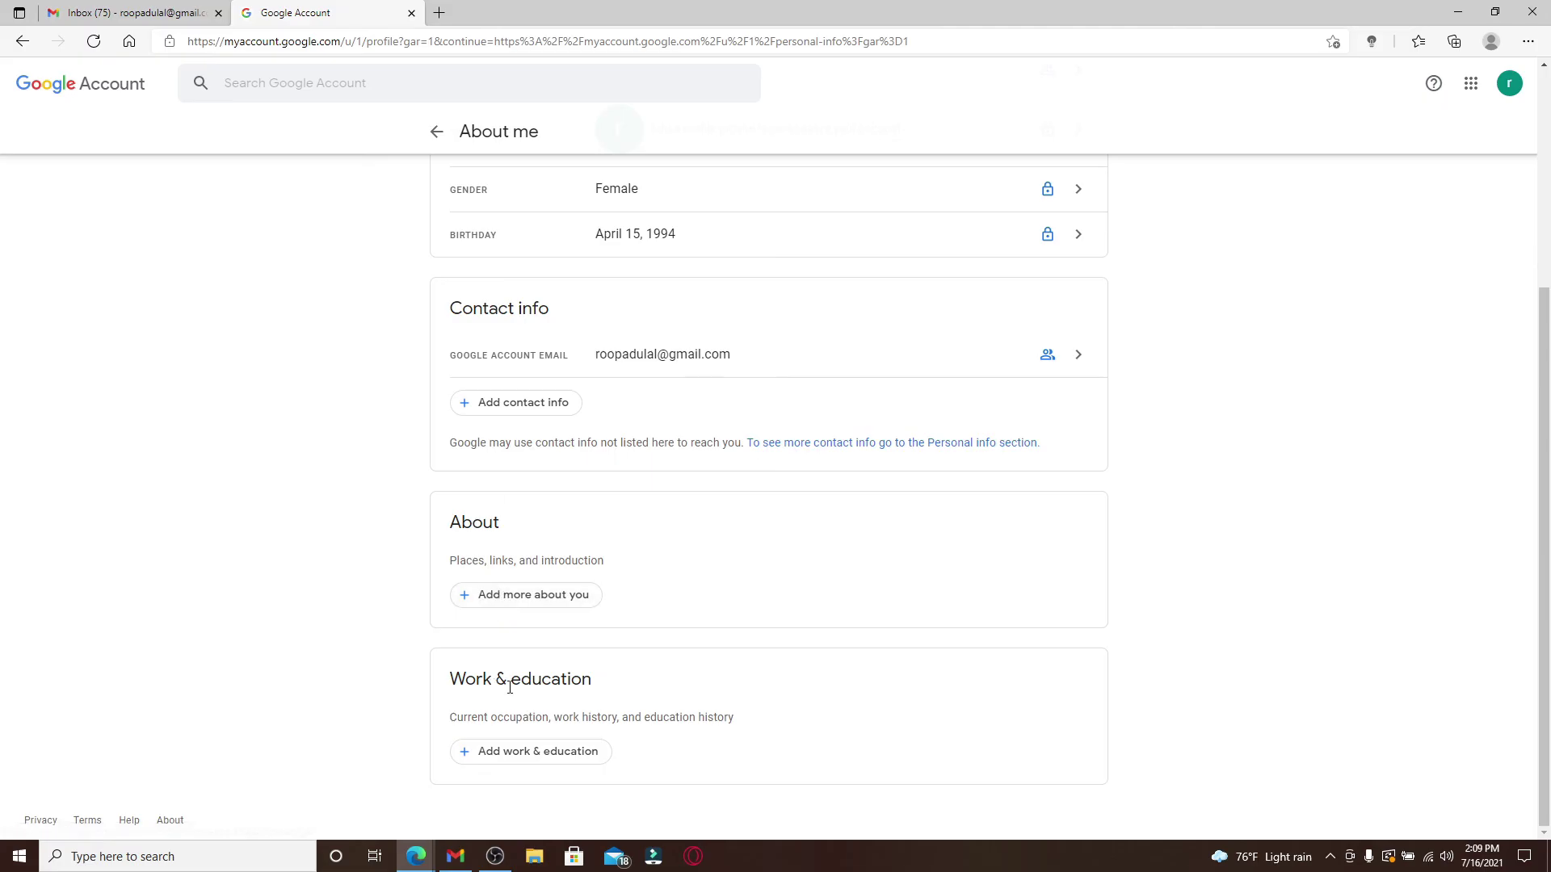
pyautogui.click(520, 752)
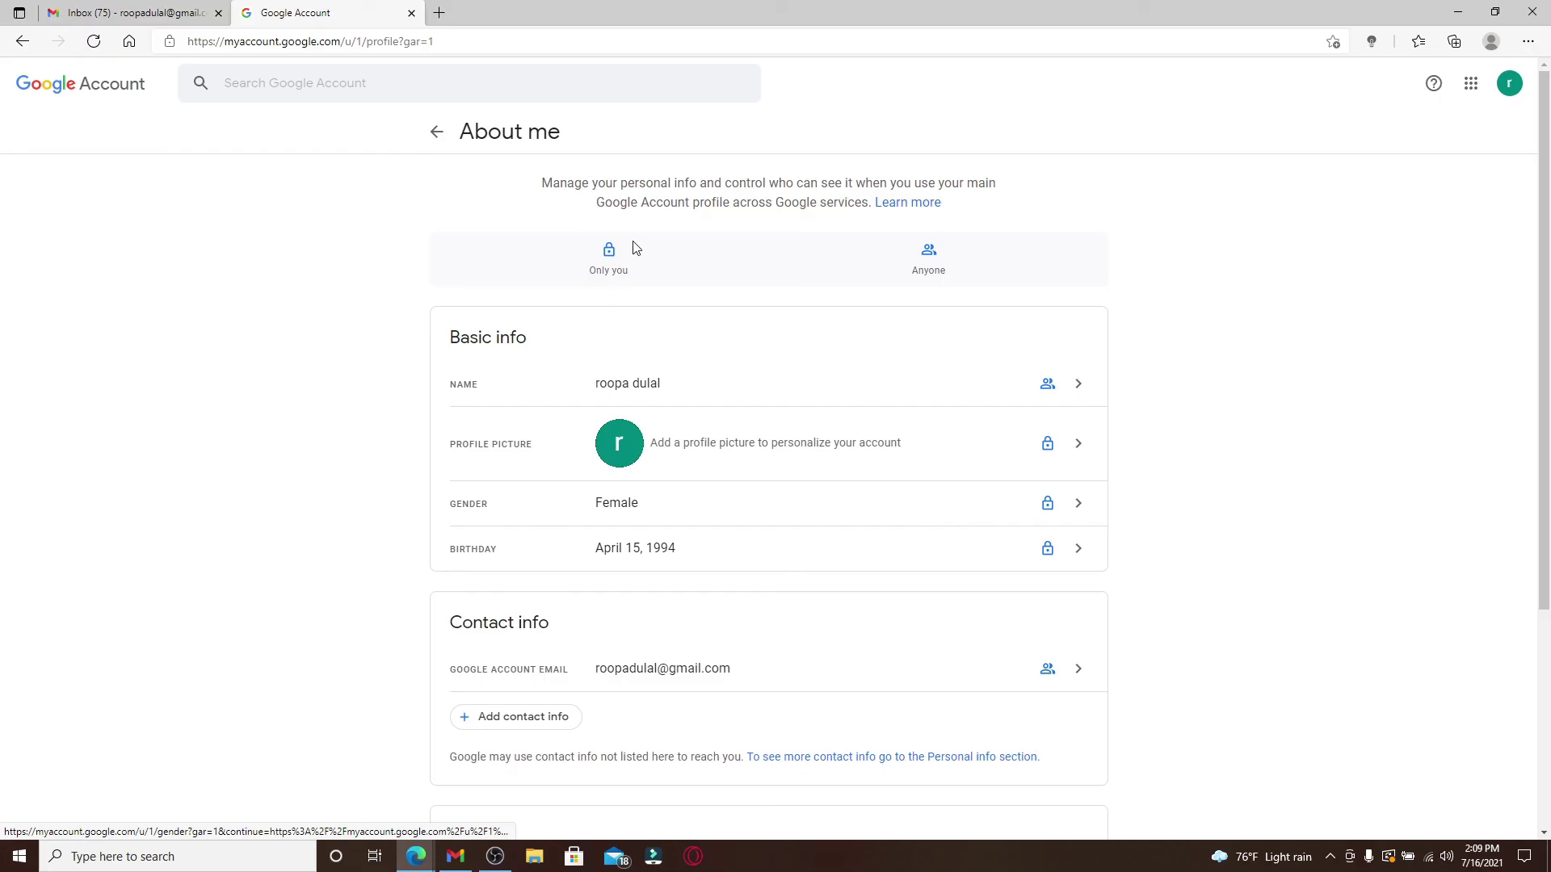
pyautogui.click(23, 41)
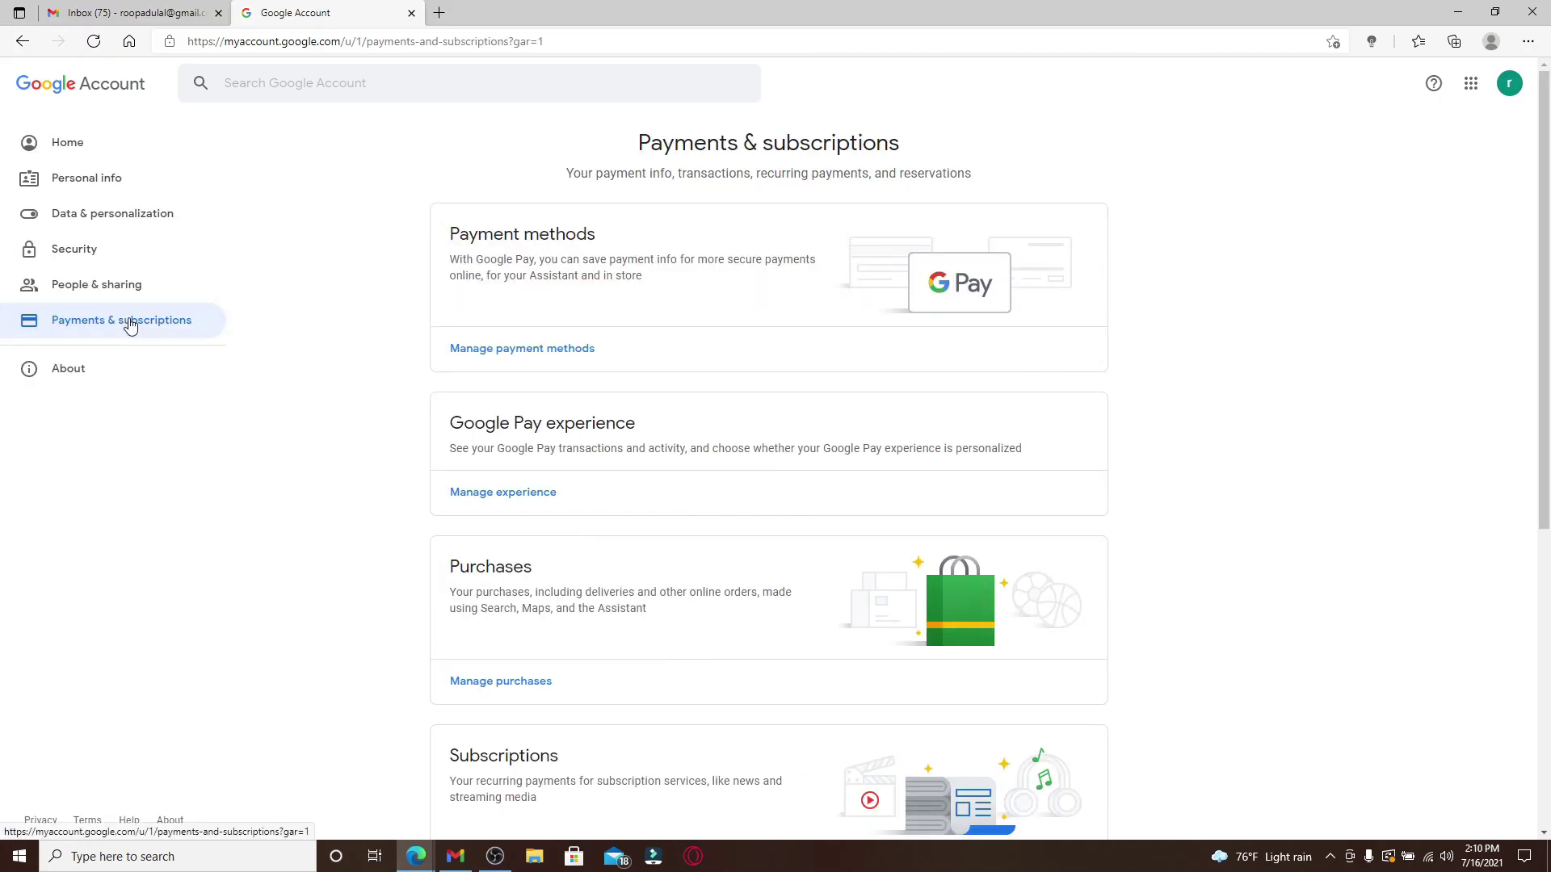
# Step: Scroll through payment methods and subscriptions, then go back to the Google Account home page
pyautogui.scroll(-3, 638, 469)
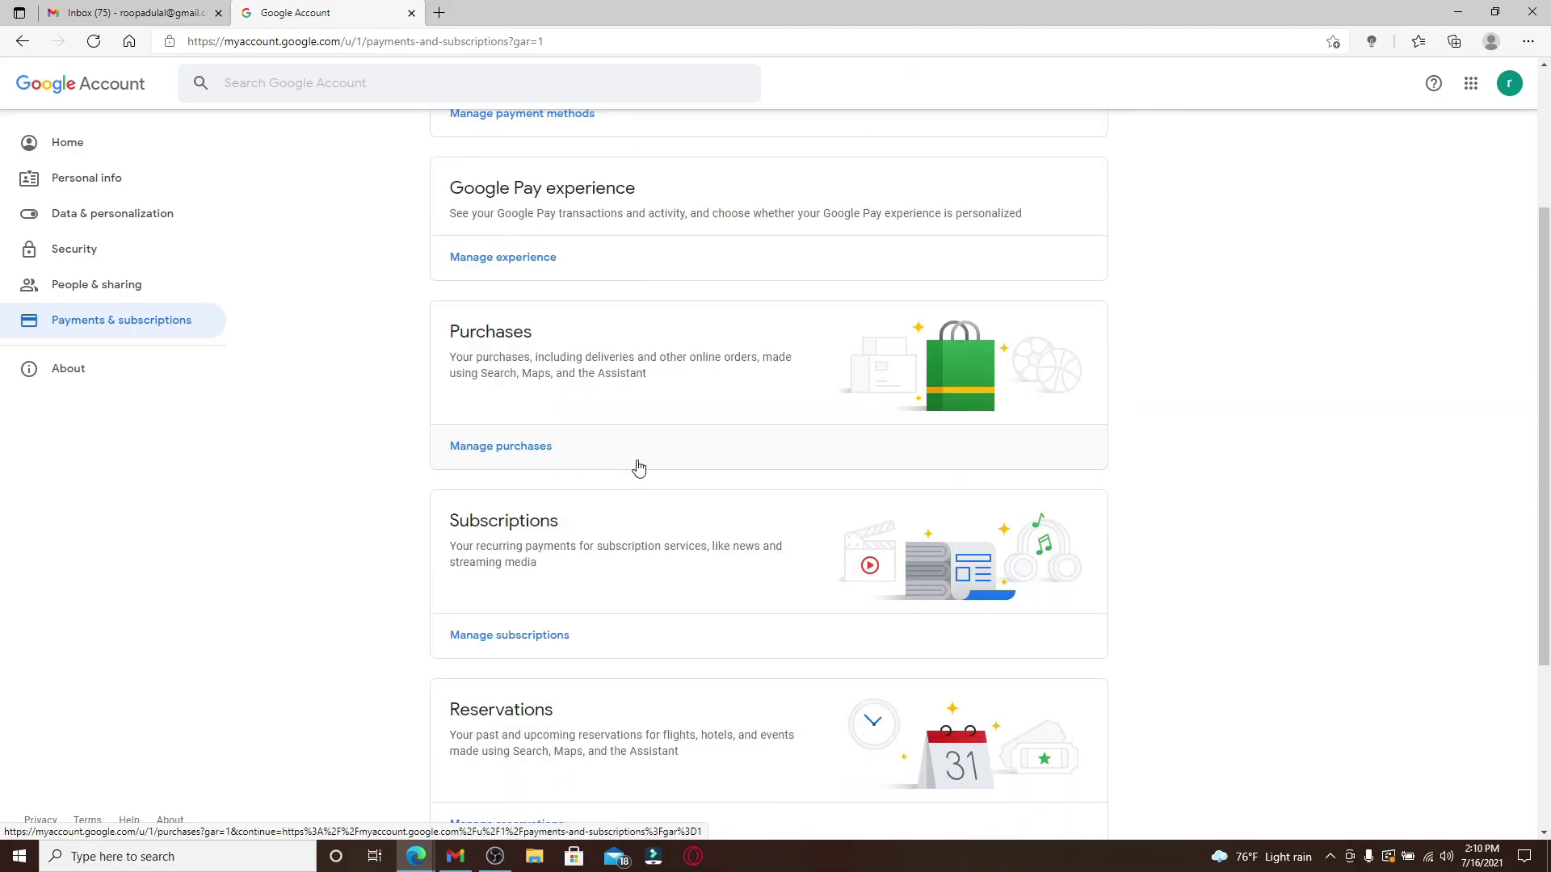
pyautogui.scroll(-2, 638, 468)
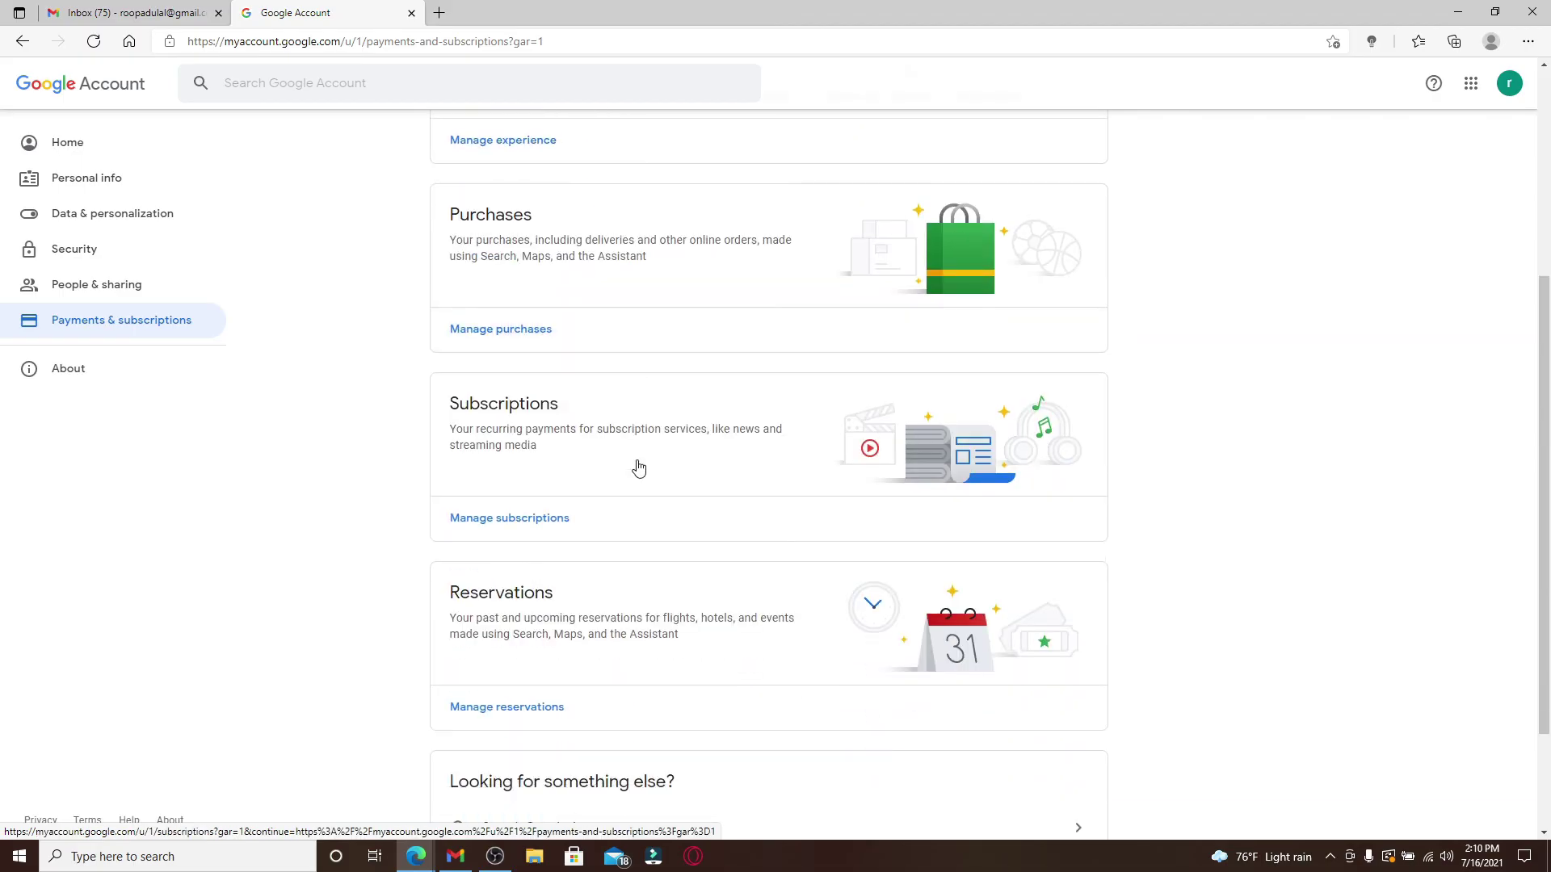
pyautogui.scroll(5, 638, 469)
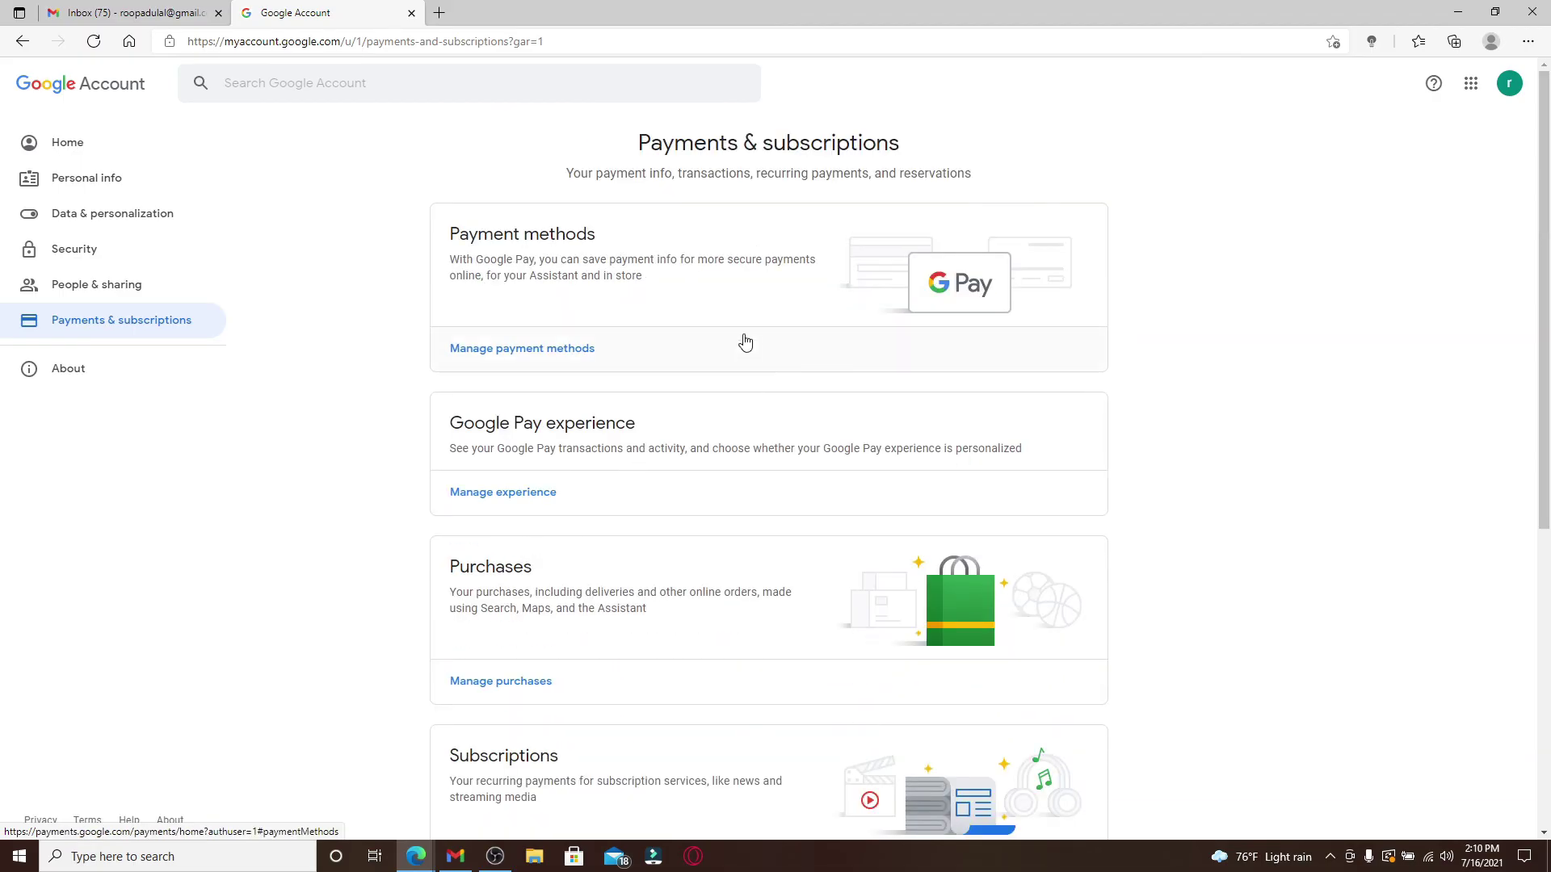
pyautogui.hotkey('alt', 'Left')
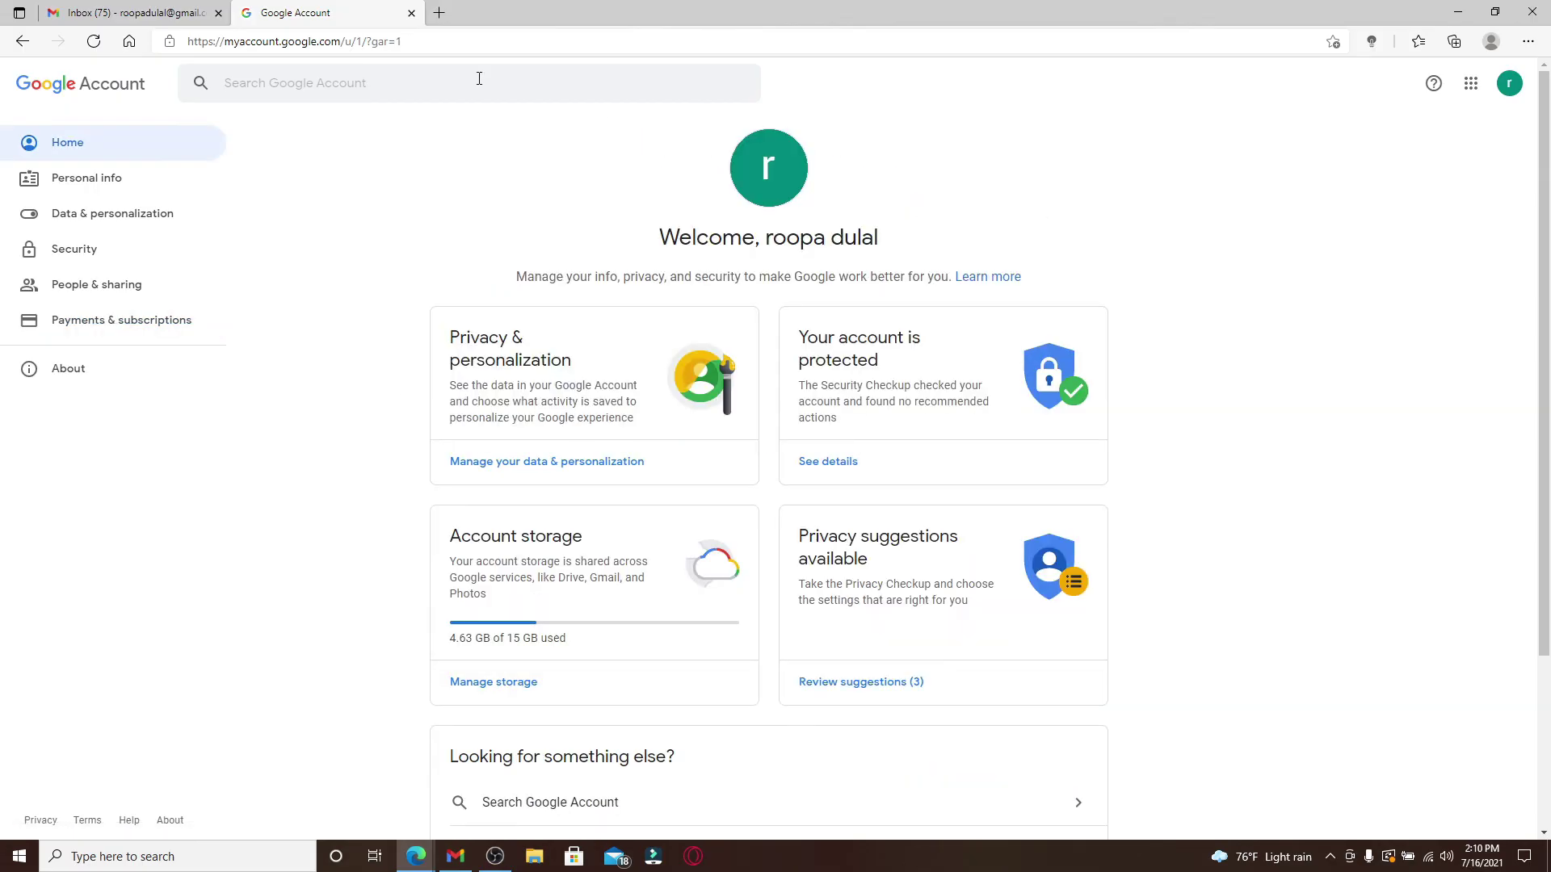
pyautogui.click(1458, 12)
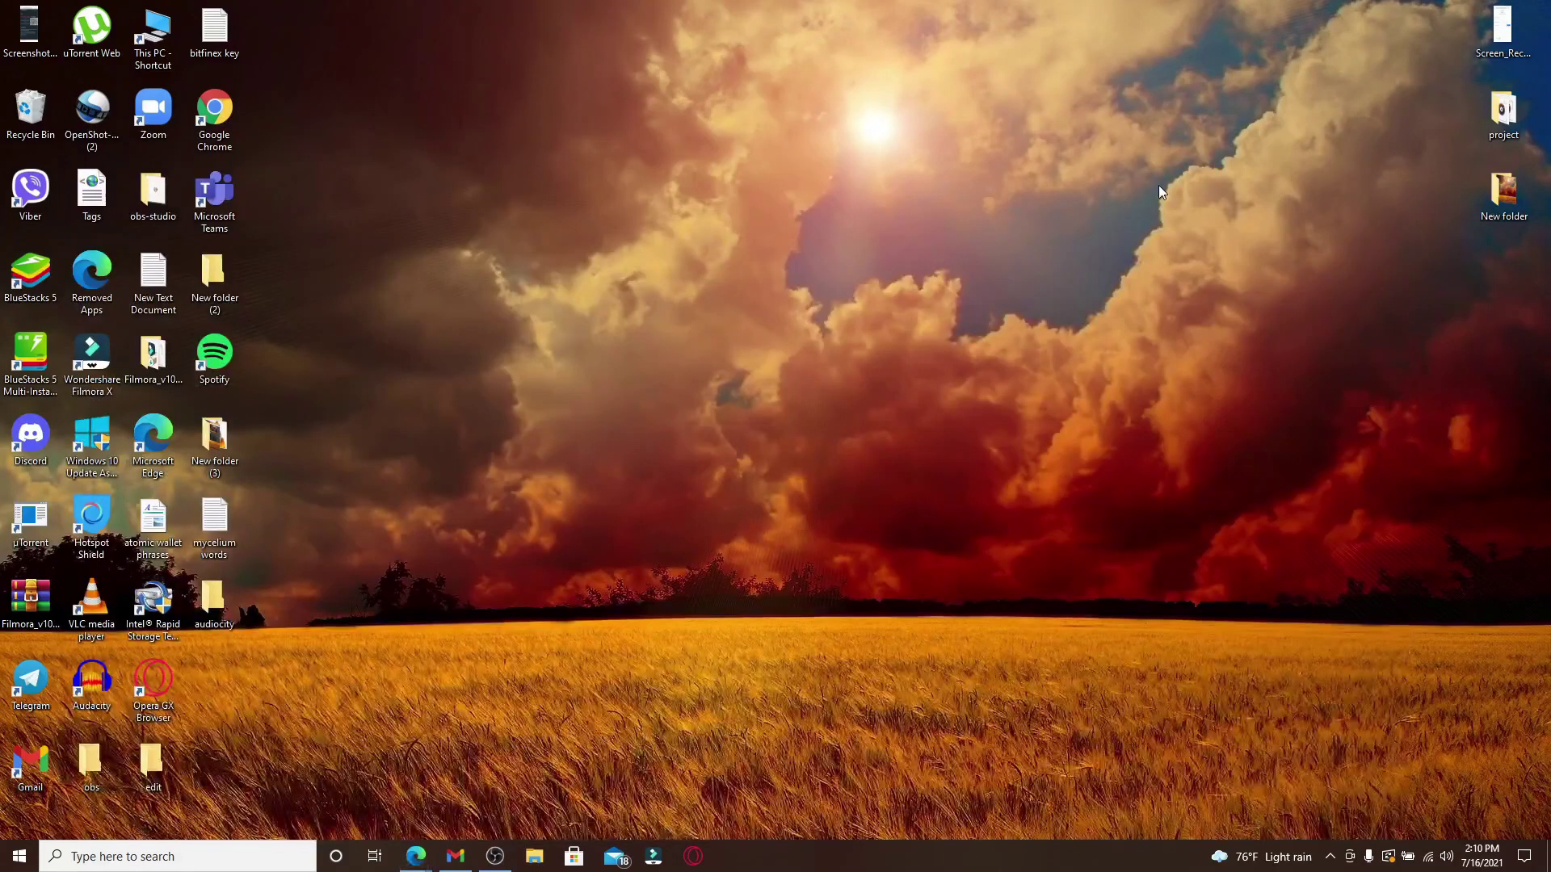